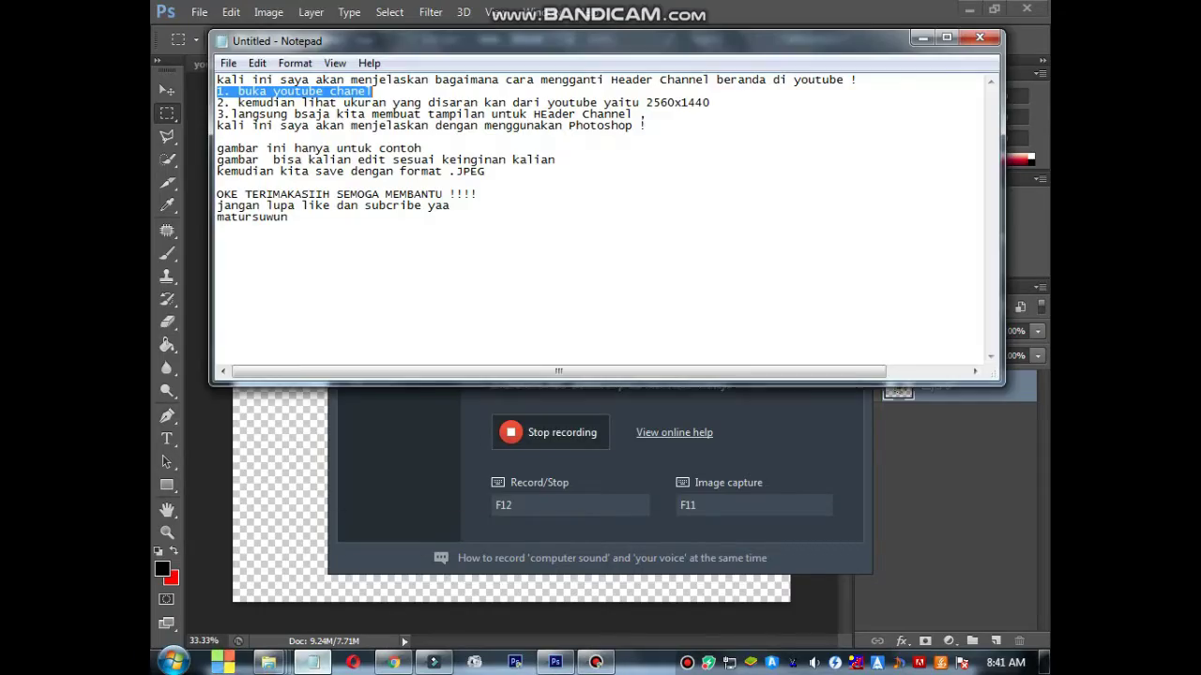
# Step: Review the Notepad tutorial steps, including the recommended 2560x1440 header size, then return to YouTube
pyautogui.click(313, 662)
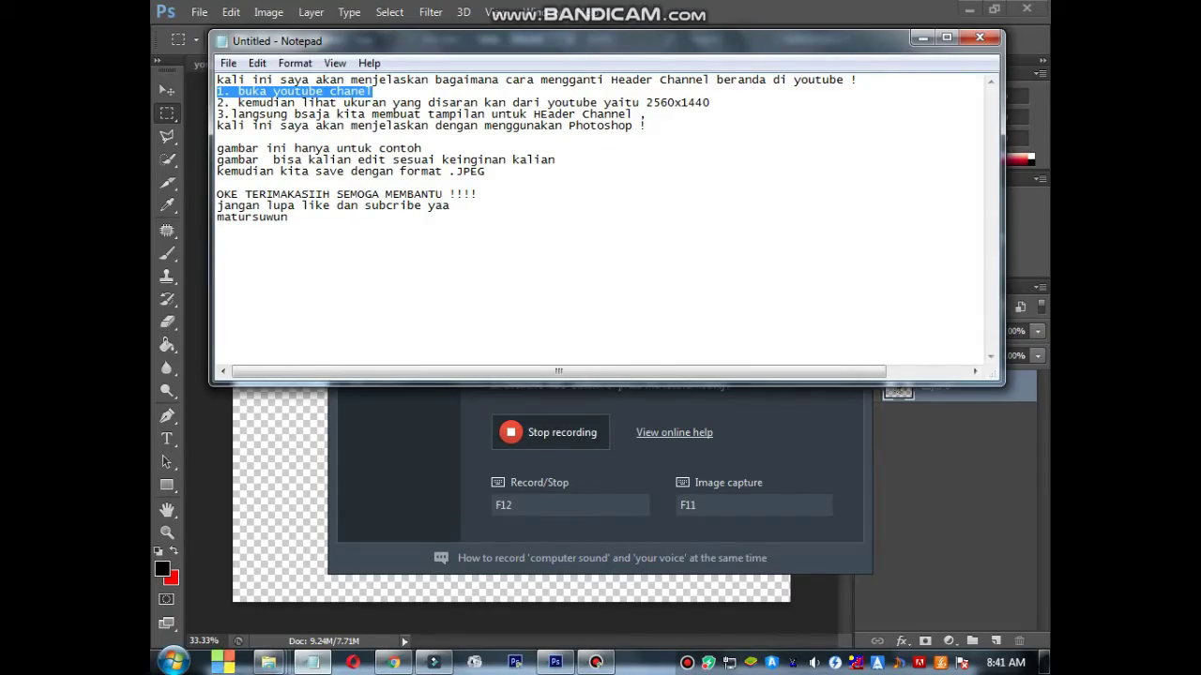
pyautogui.moveTo(217, 80); pyautogui.dragTo(857, 79)
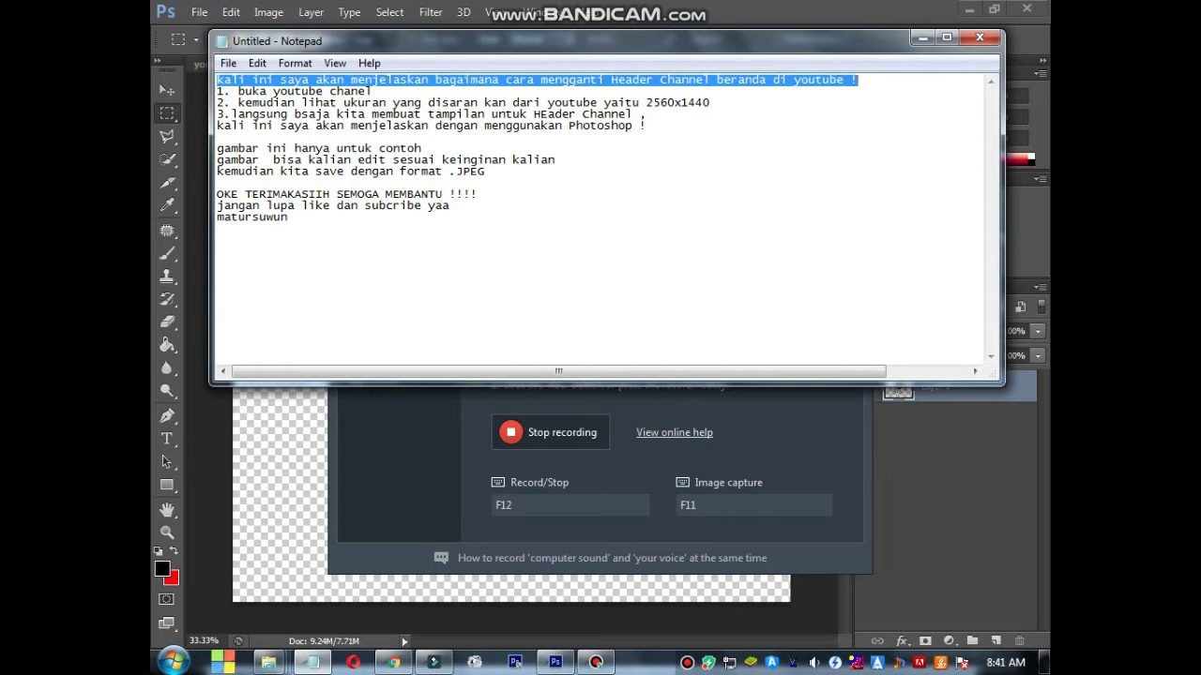
pyautogui.click(647, 124)
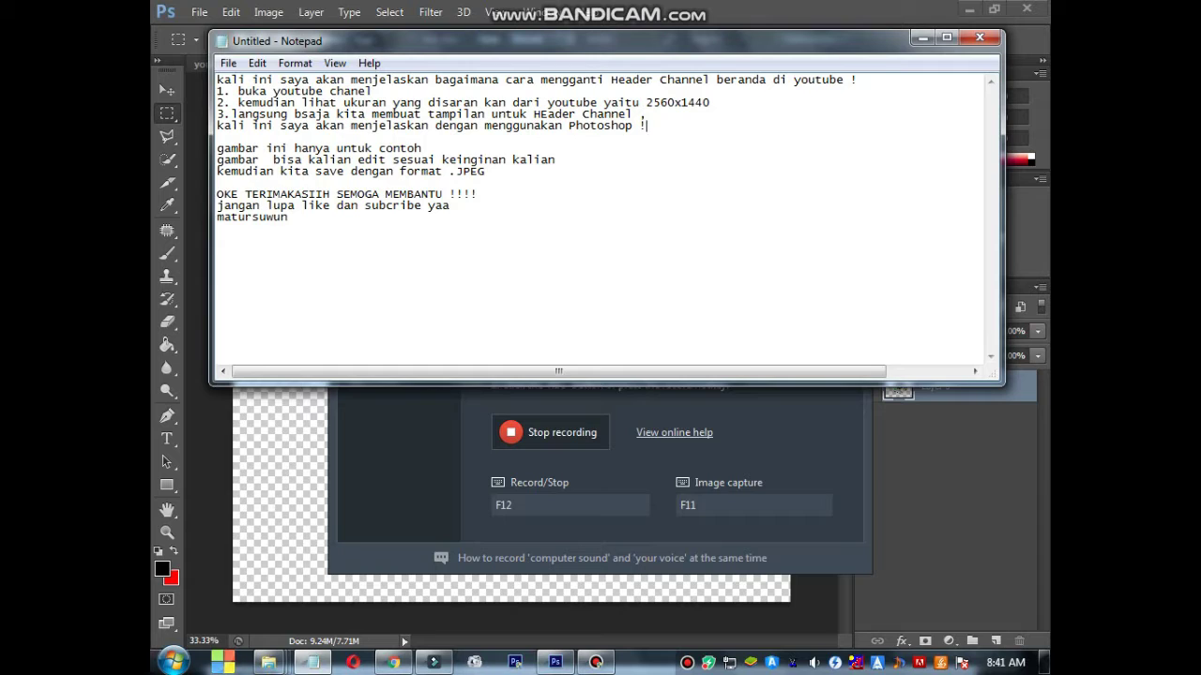
pyautogui.moveTo(238, 91); pyautogui.dragTo(369, 91)
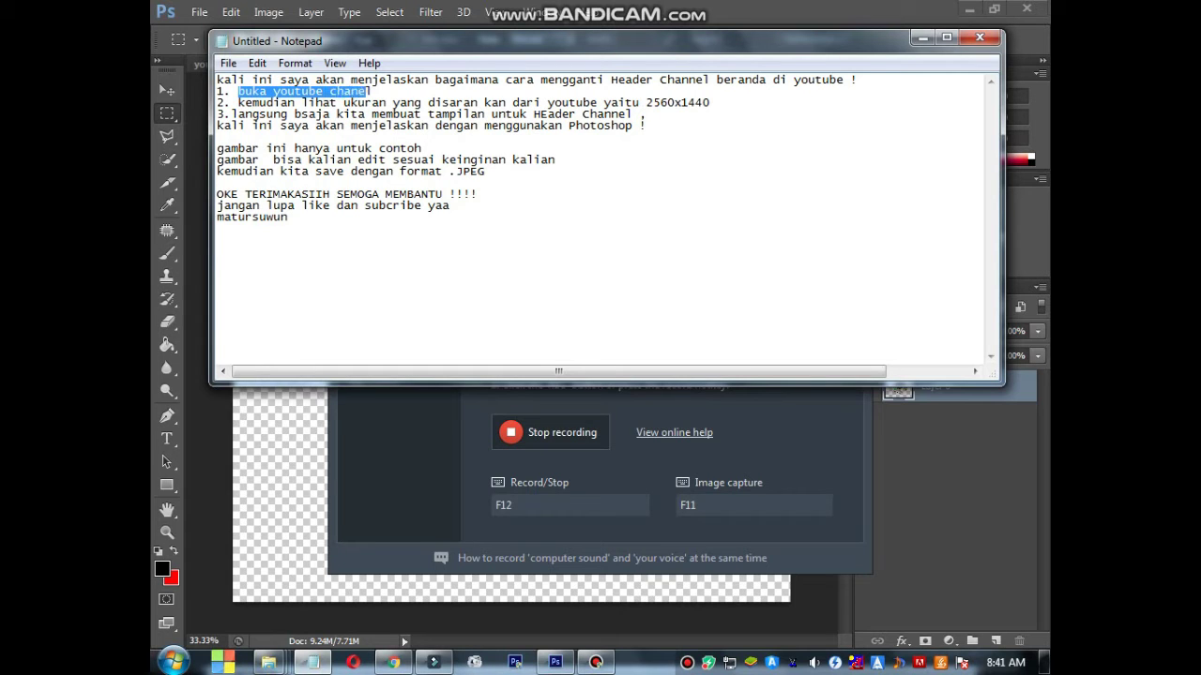
pyautogui.moveTo(231, 102); pyautogui.dragTo(717, 102)
pyautogui.click(717, 102)
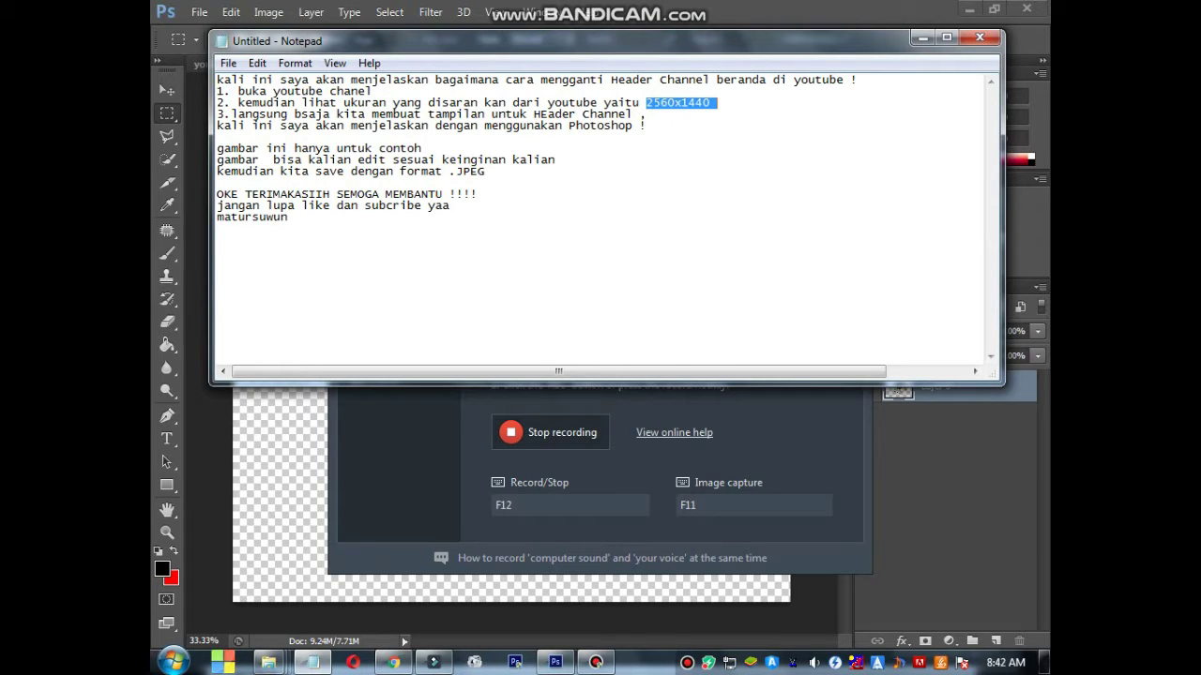
pyautogui.hotkey('alt', 'Tab')
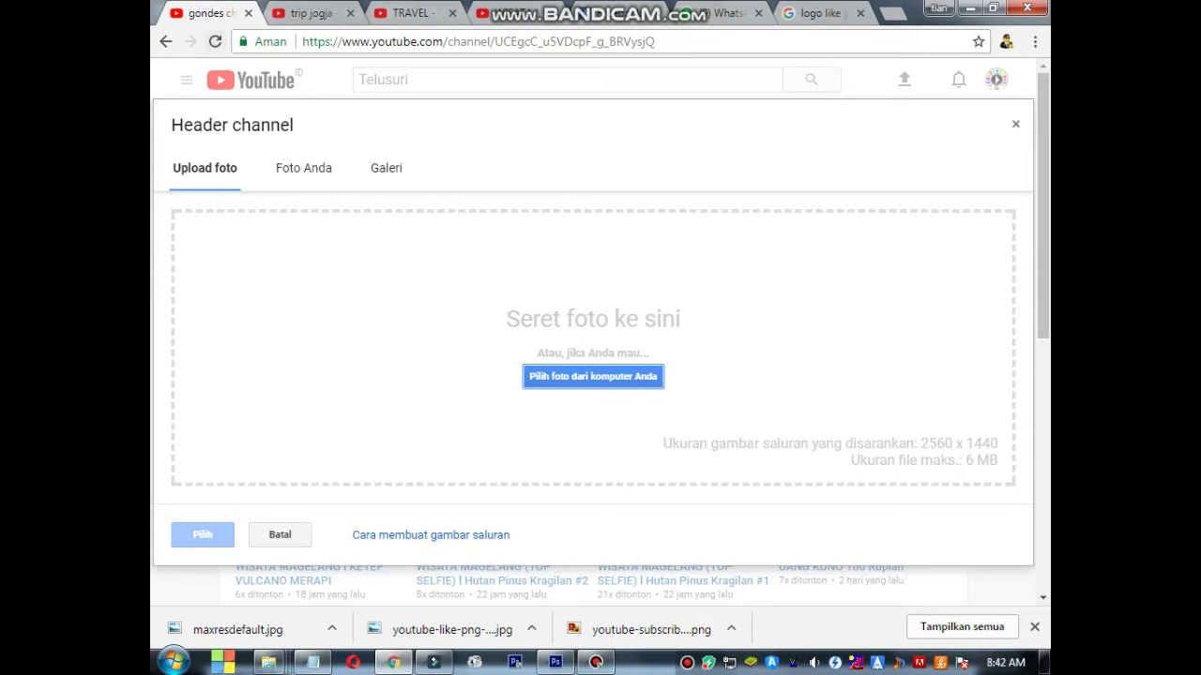
# Step: Reload the channel page, open the Header channel upload dialog, recheck the notes, then bring up Photoshop
pyautogui.press('F5')
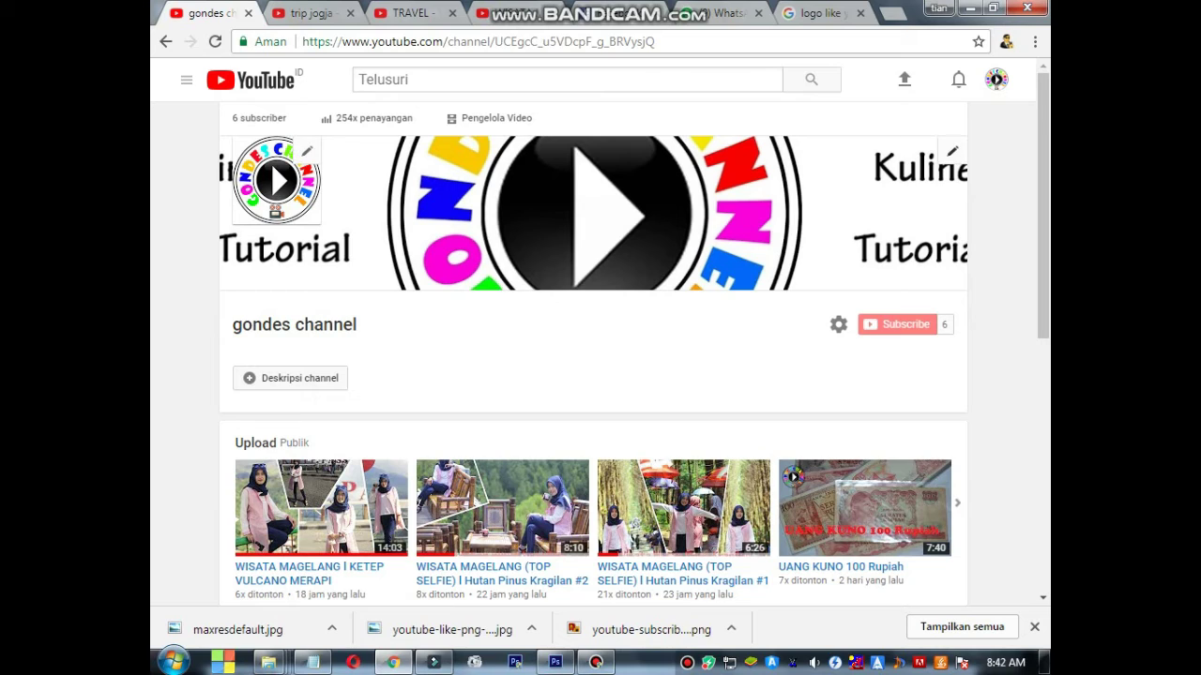
pyautogui.click(952, 151)
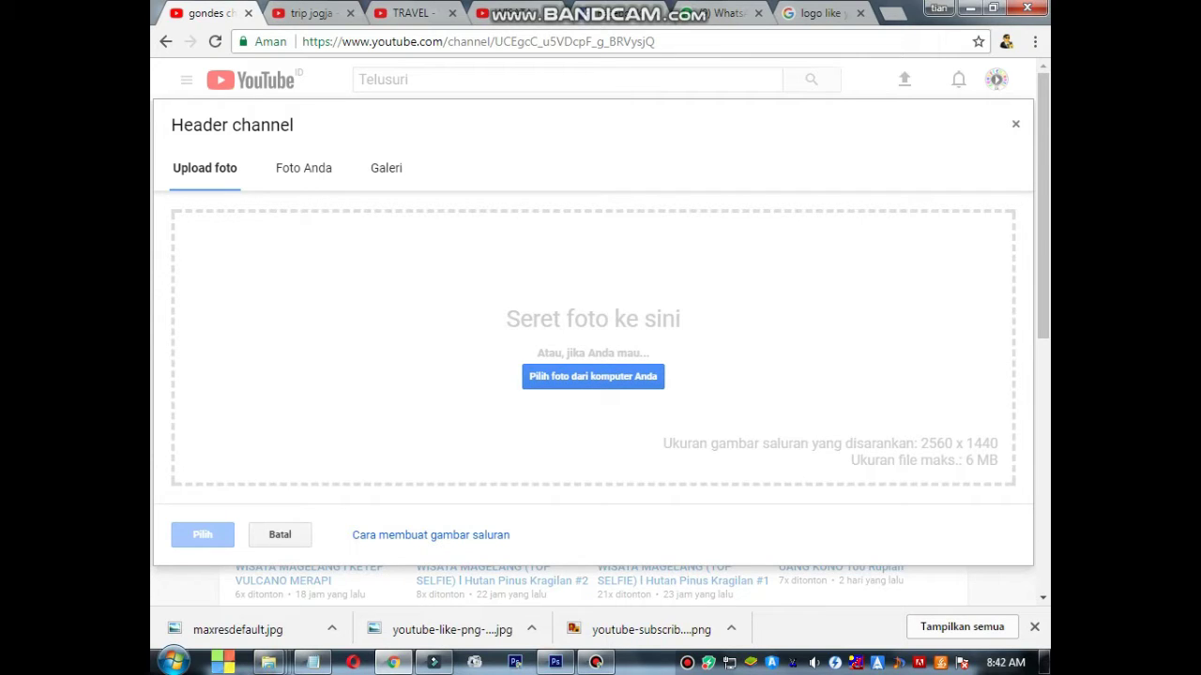
pyautogui.click(313, 662)
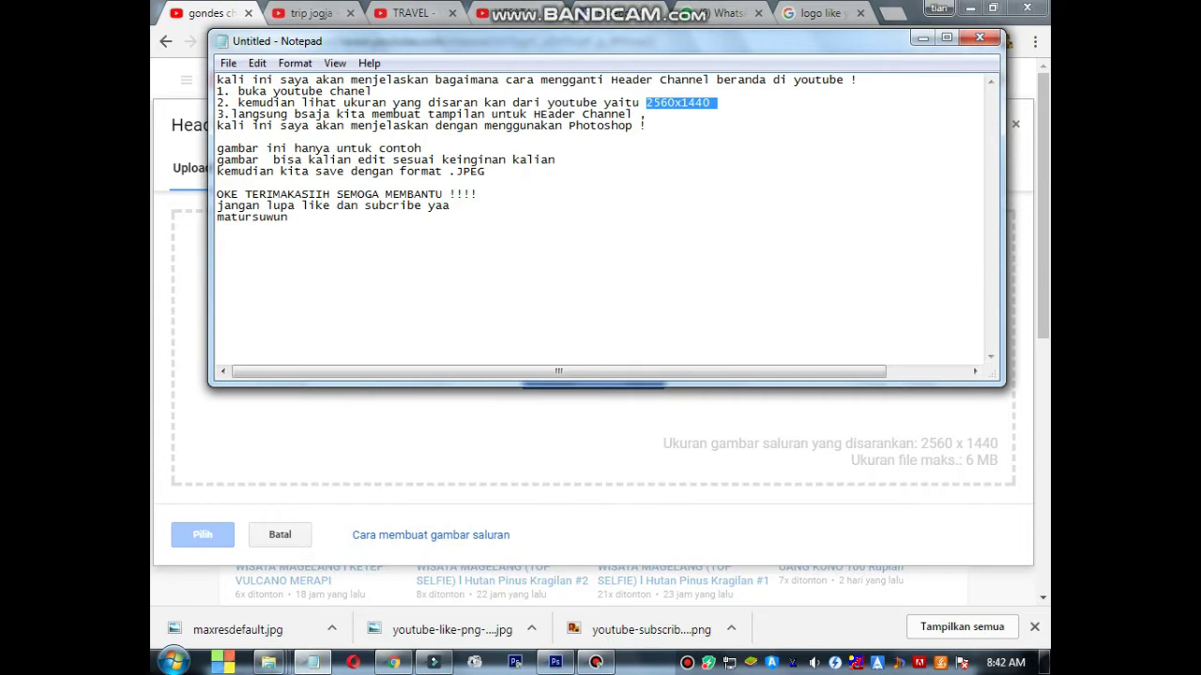
pyautogui.moveTo(232, 114); pyautogui.dragTo(647, 126)
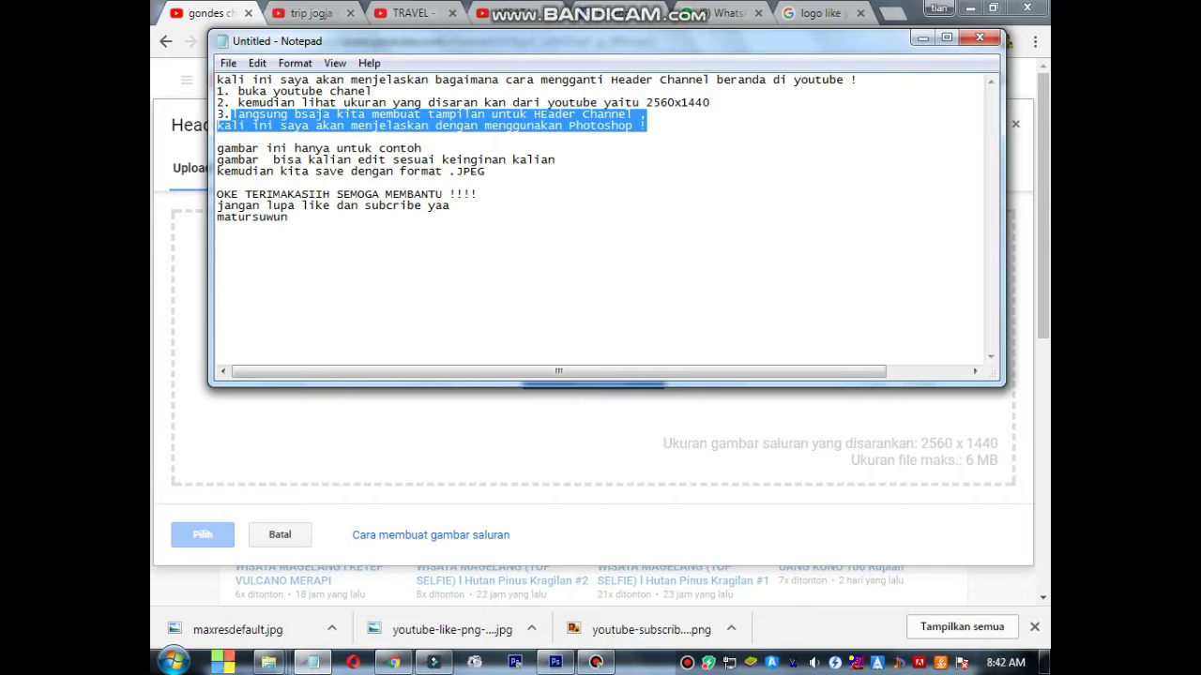
pyautogui.click(555, 662)
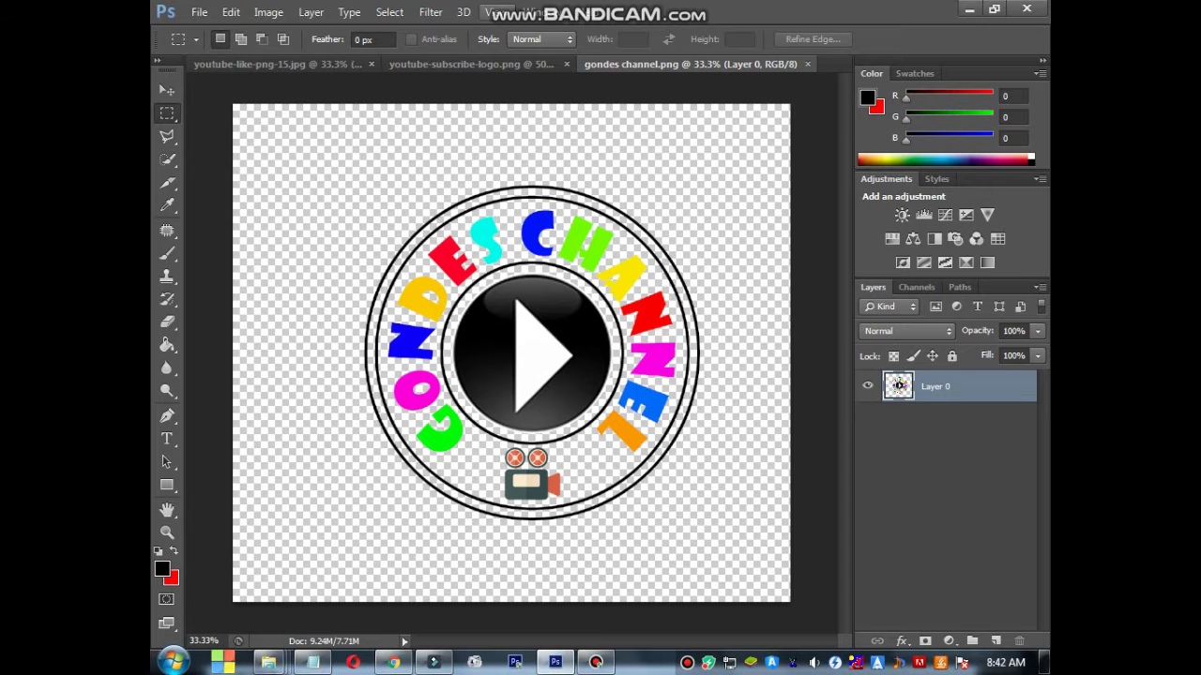
# Step: Create a new 2560 x 1440 pixel document, Untitled-1, with a white background
pyautogui.click(199, 12)
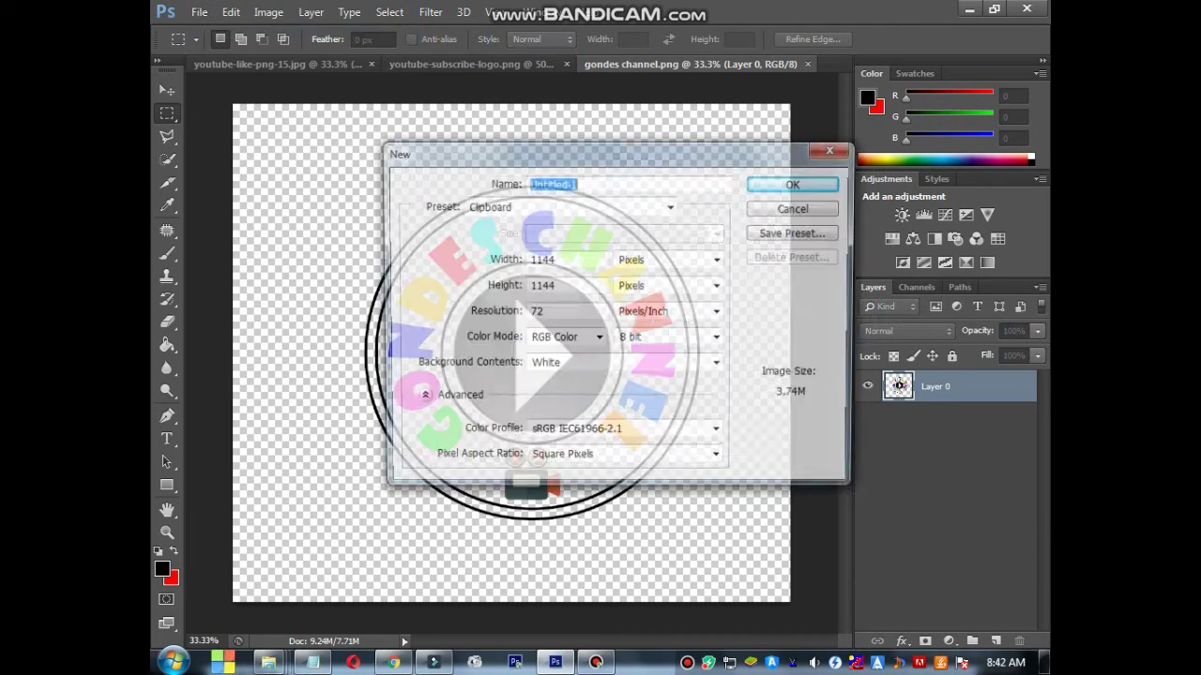
pyautogui.press('Tab')
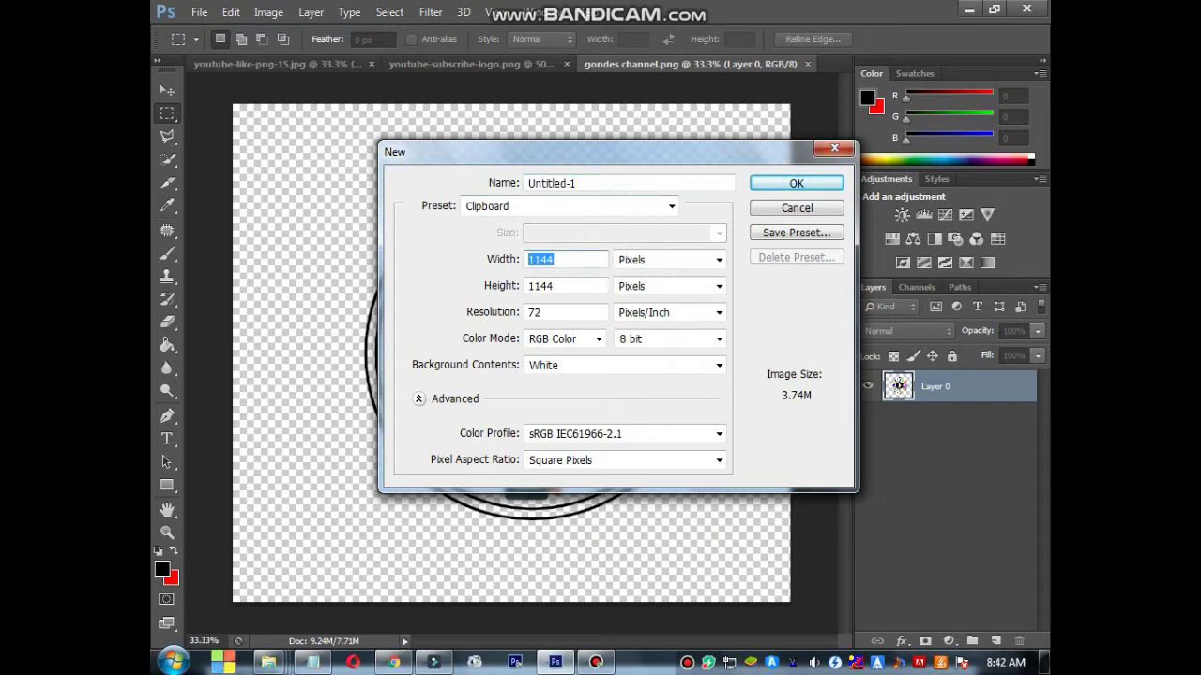
pyautogui.write('256')
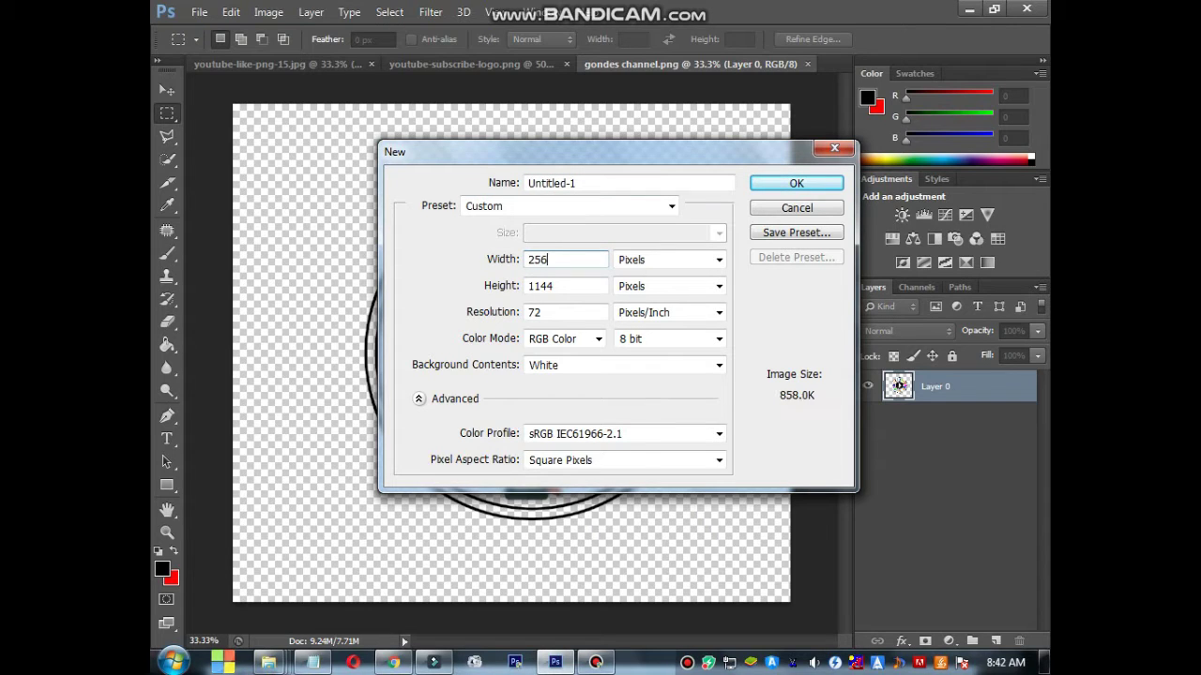
pyautogui.write('0')
pyautogui.press('Tab')
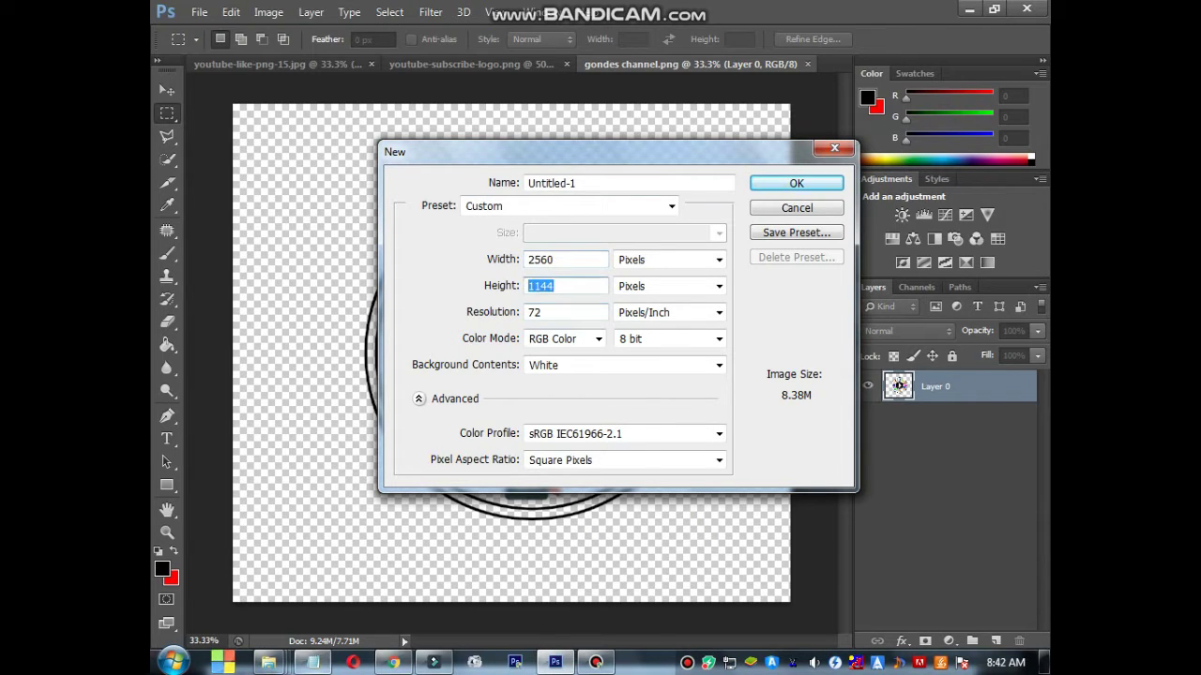
pyautogui.write('1')
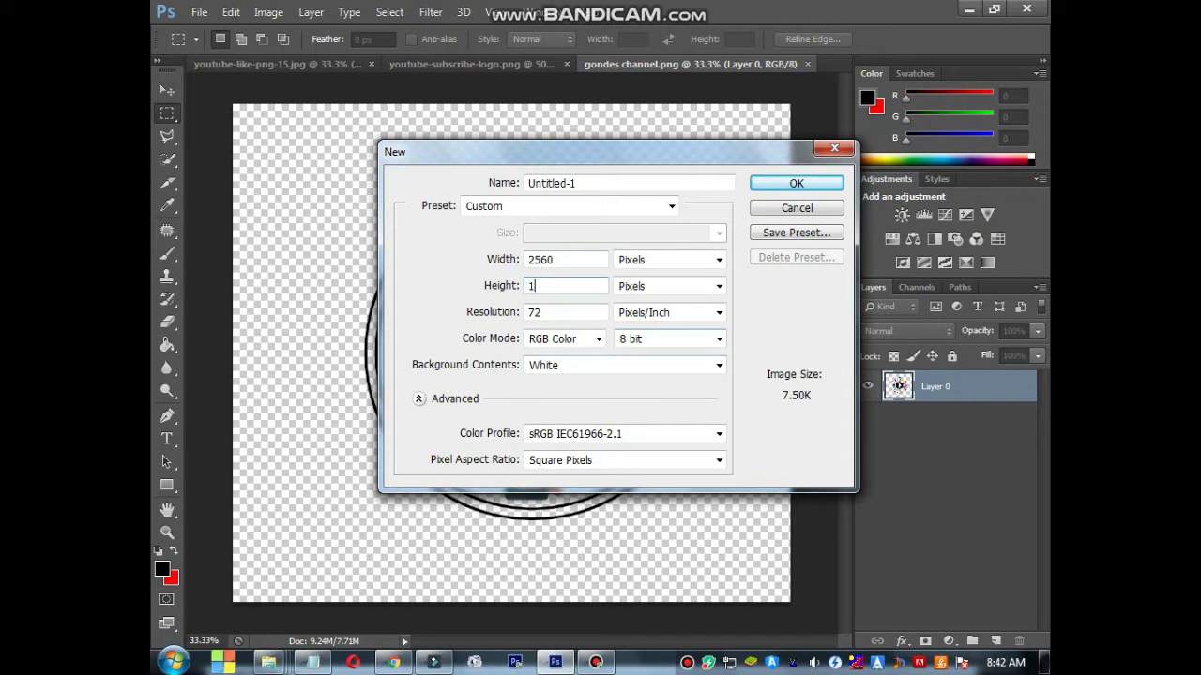
pyautogui.write('440')
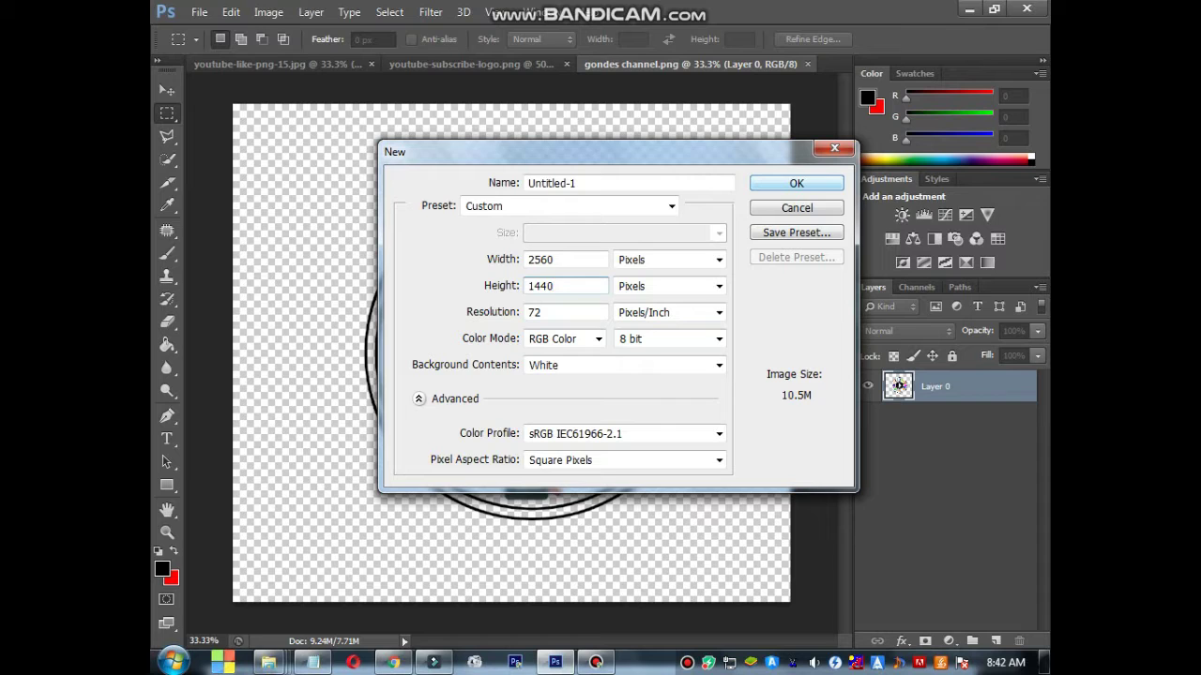
pyautogui.click(795, 183)
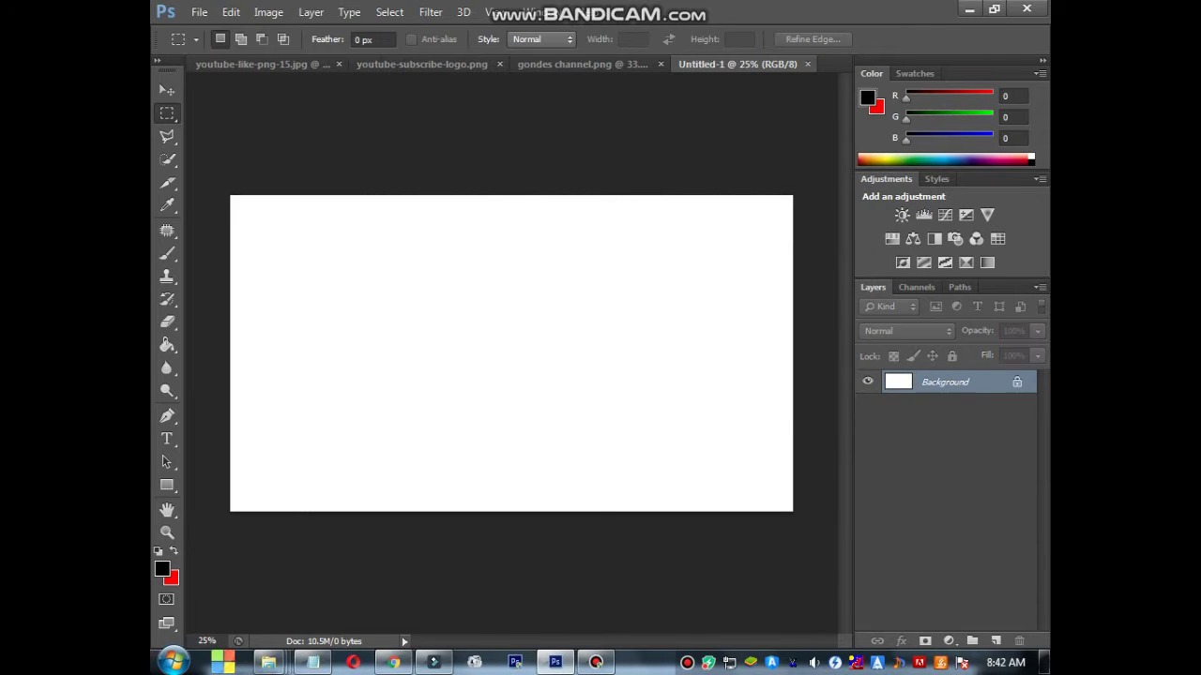
# Step: Copy the Gondes Channel logo into the banner's center, then select the whole Like image
pyautogui.hotkey('ctrl', 'Tab')
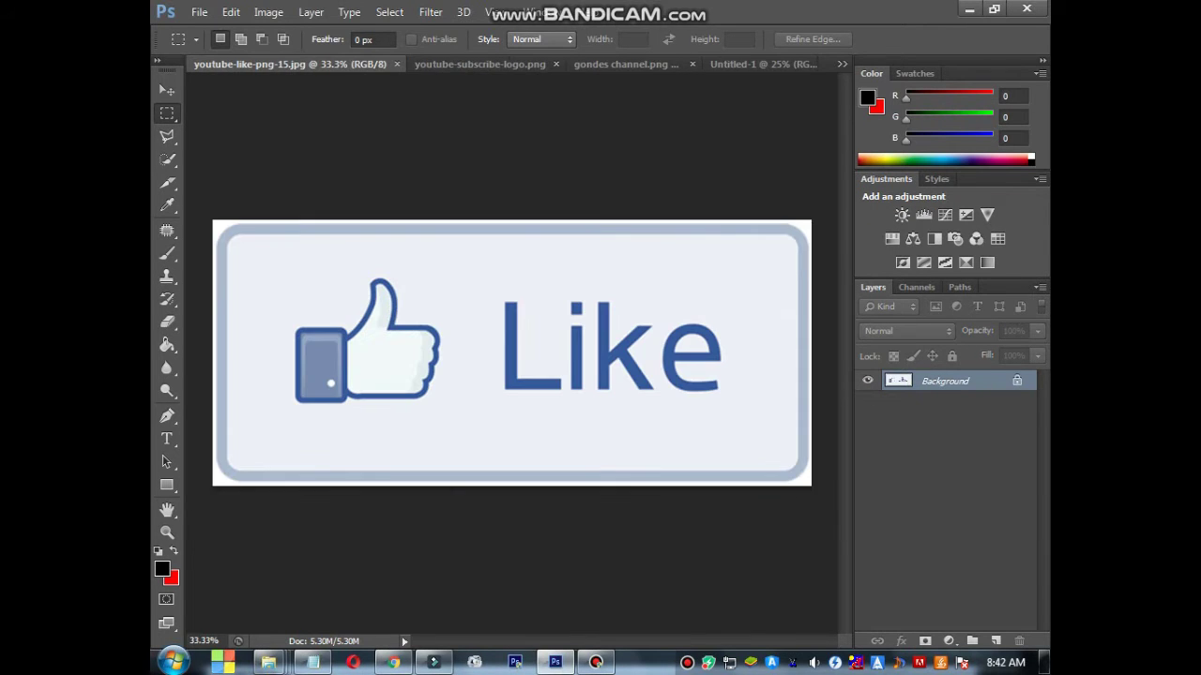
pyautogui.hotkey('ctrl', 'Tab')
pyautogui.hotkey('ctrl', 'Tab')
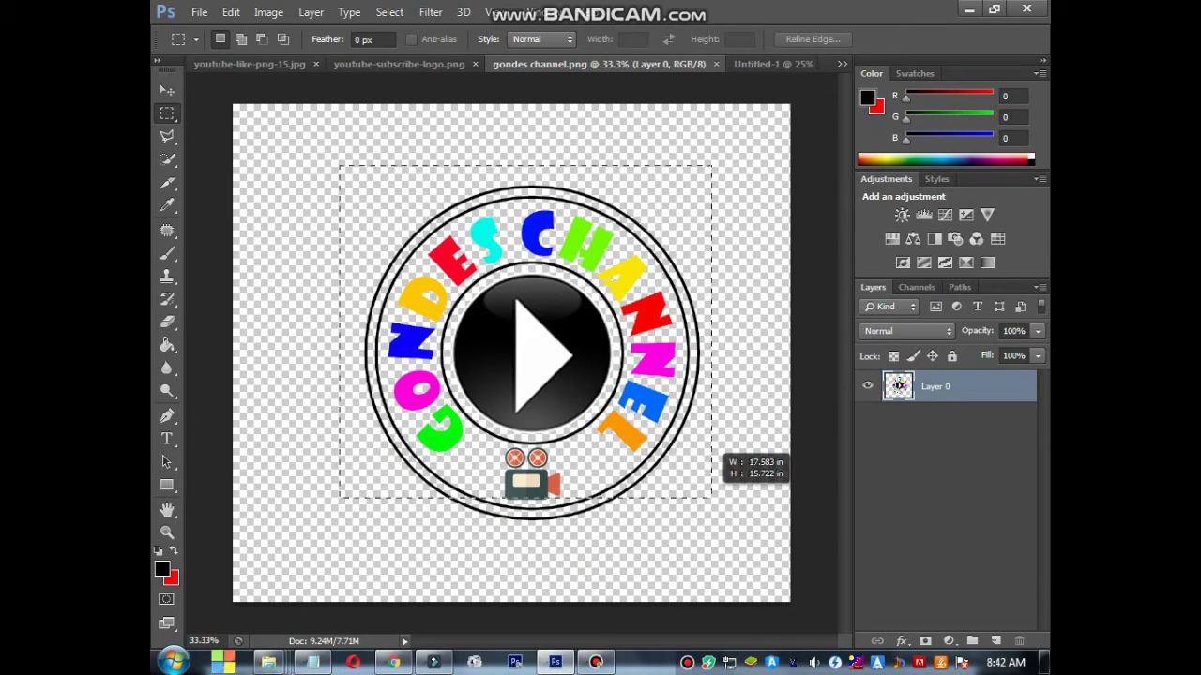
pyautogui.moveTo(516, 310); pyautogui.dragTo(740, 533)
pyautogui.hotkey('ctrl', 'Tab')
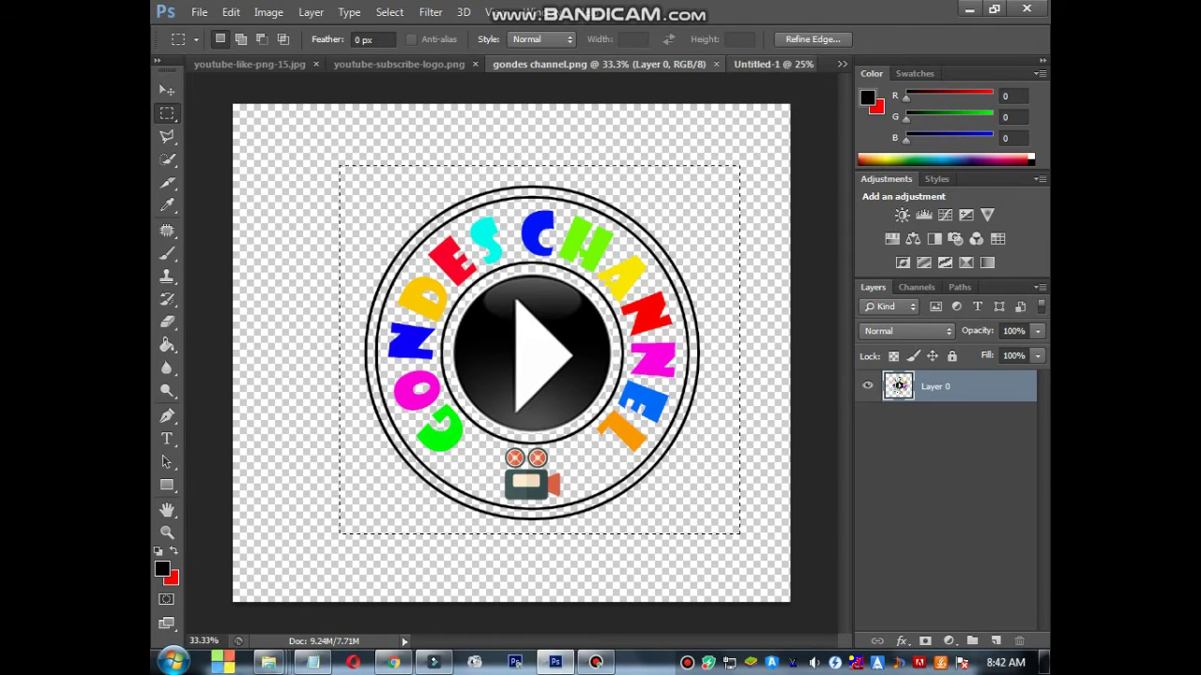
pyautogui.hotkey('ctrl', 'v')
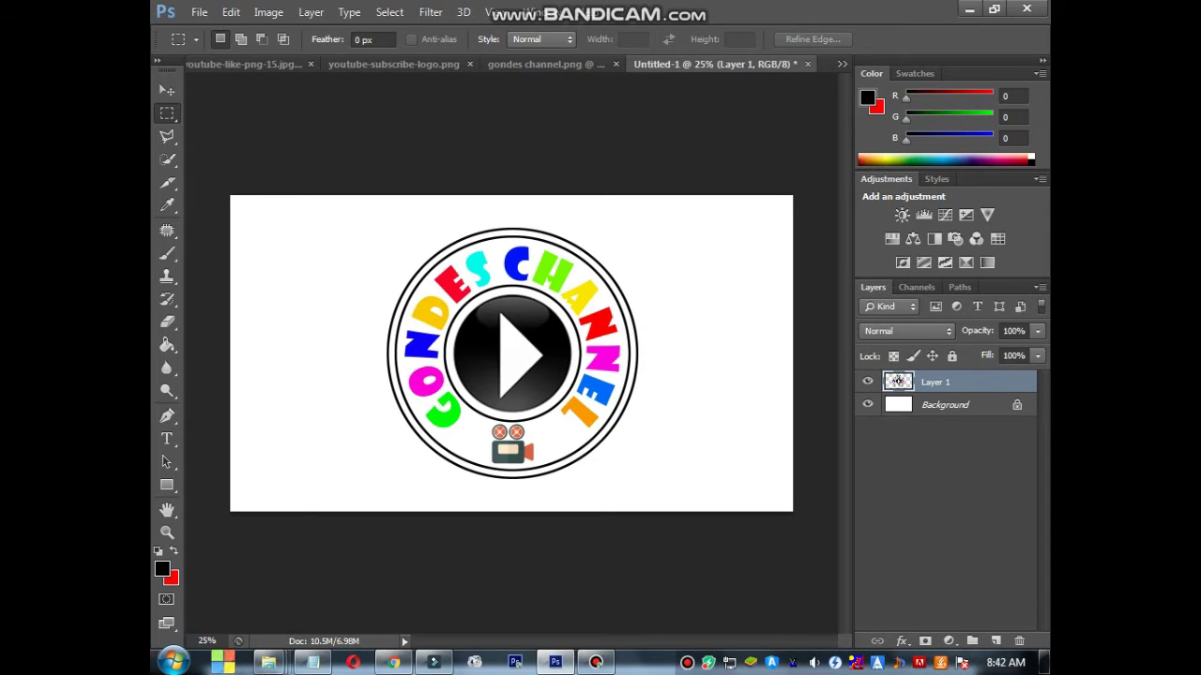
pyautogui.hotkey('ctrl', 'Tab')
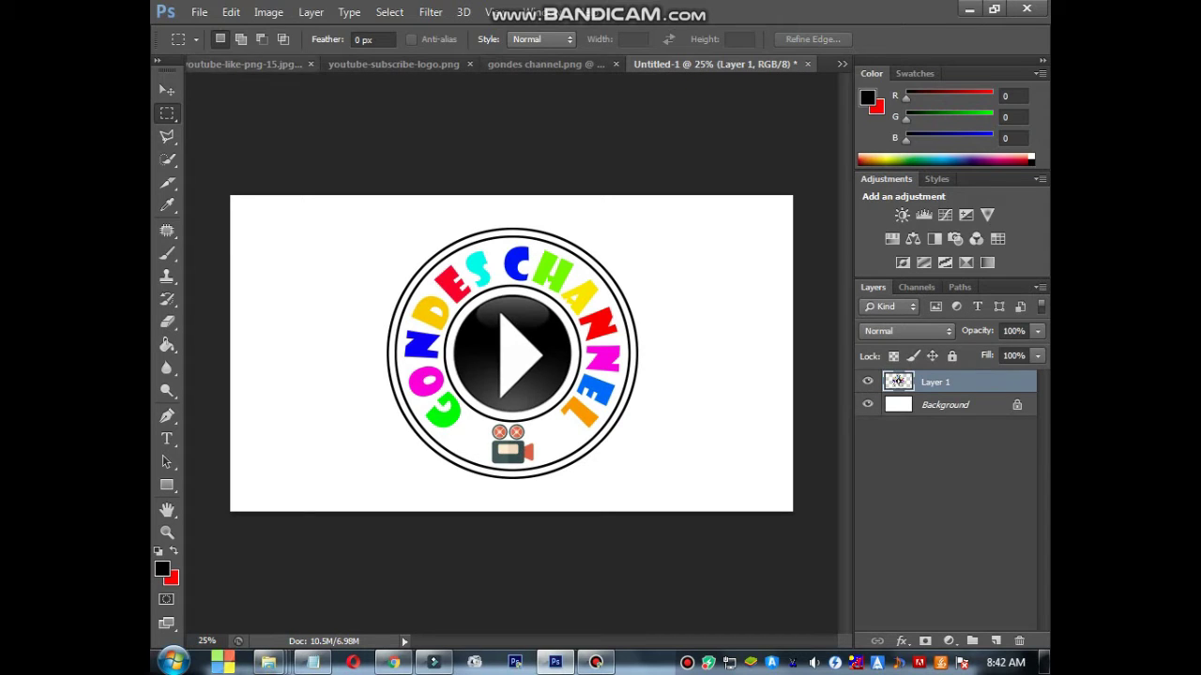
pyautogui.moveTo(214, 221); pyautogui.dragTo(857, 500)
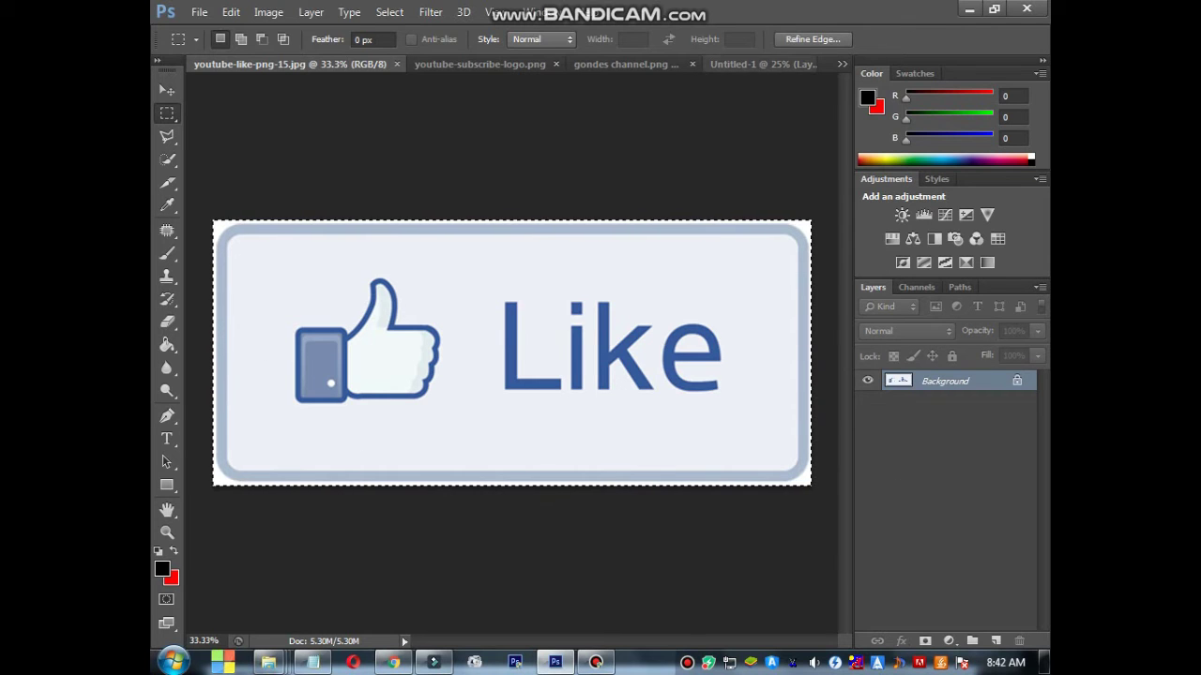
# Step: Paste the Like image into the banner, shrink it, and place it left of the logo
pyautogui.click(762, 64)
pyautogui.hotkey('ctrl', 'v')
pyautogui.press('v')
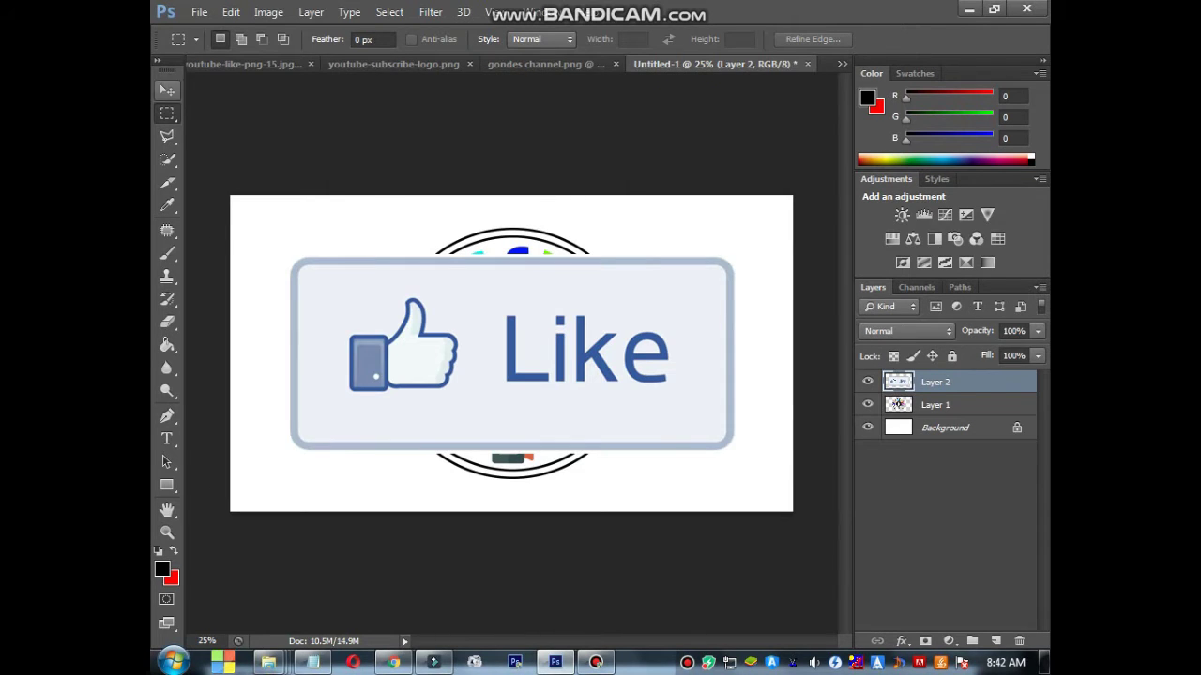
pyautogui.press('v')
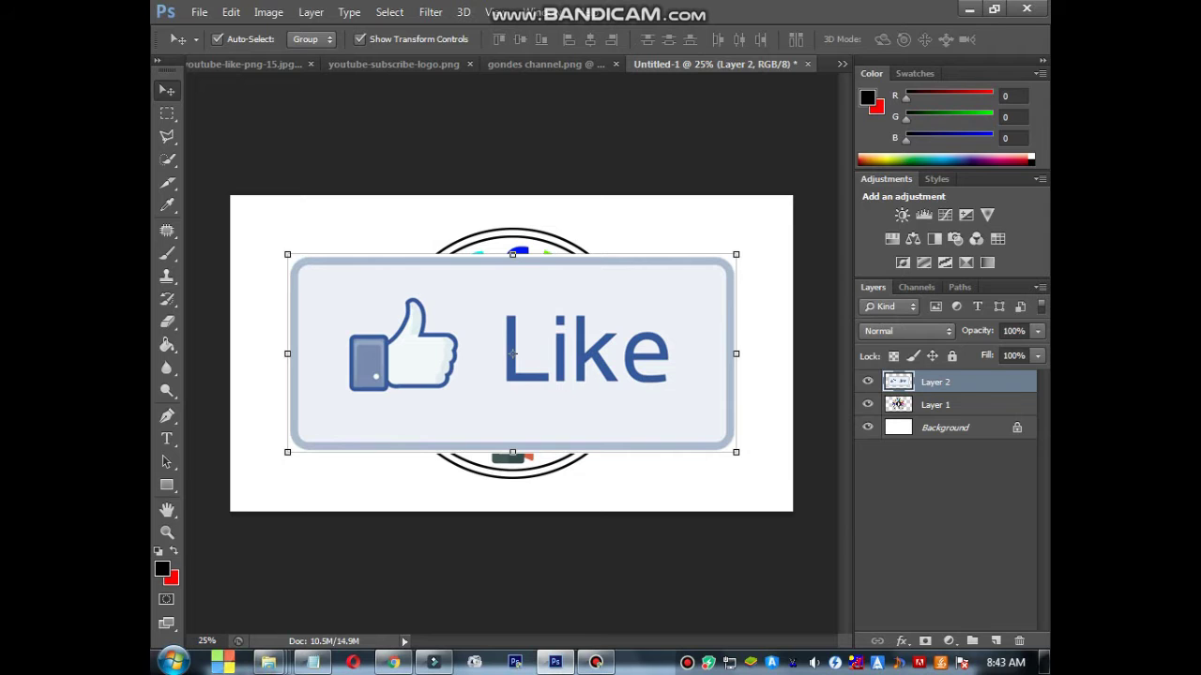
pyautogui.moveTo(736, 451)
pyautogui.mouseDown()
pyautogui.moveTo(656, 381)
pyautogui.moveTo(579, 346)
pyautogui.moveTo(411, 306)
pyautogui.mouseUp()
pyautogui.press('Return')
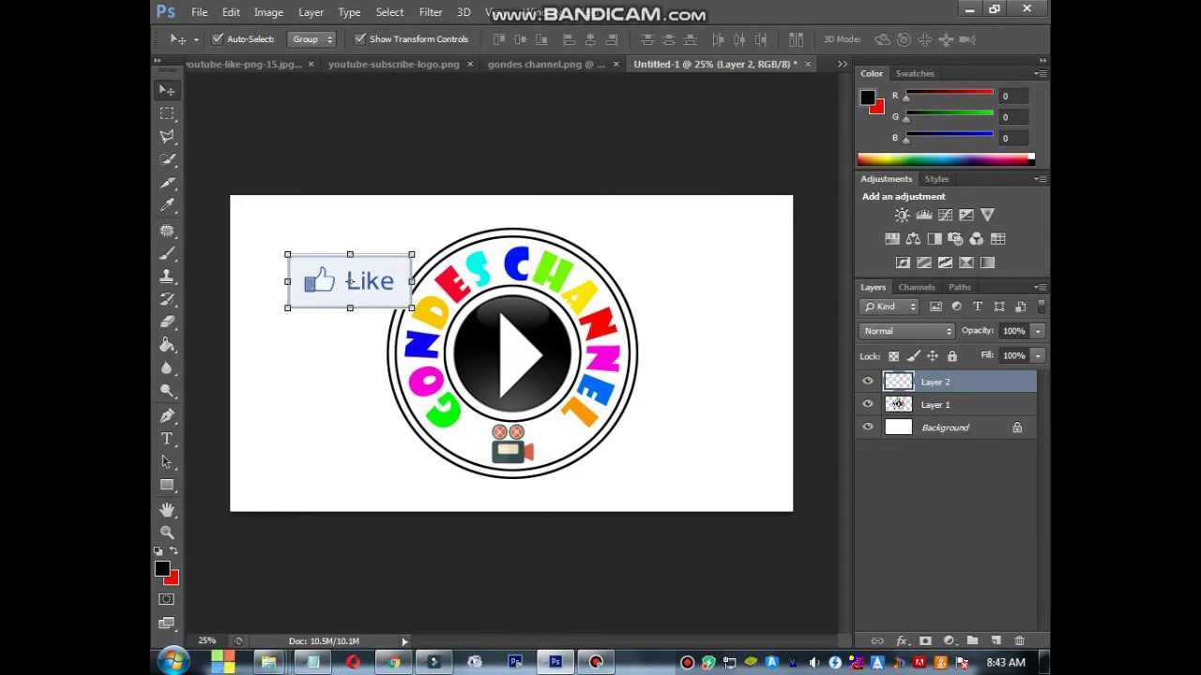
pyautogui.moveTo(391, 256)
pyautogui.mouseDown()
pyautogui.moveTo(353, 300)
pyautogui.moveTo(355, 328)
pyautogui.mouseUp()
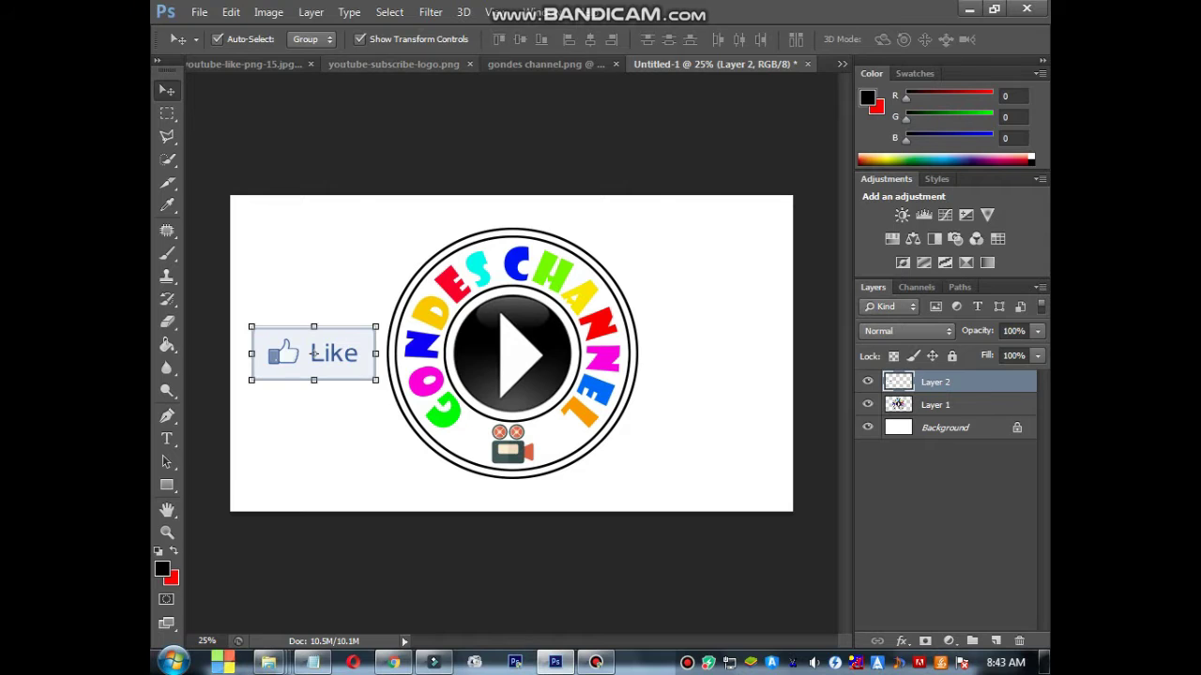
pyautogui.click(394, 64)
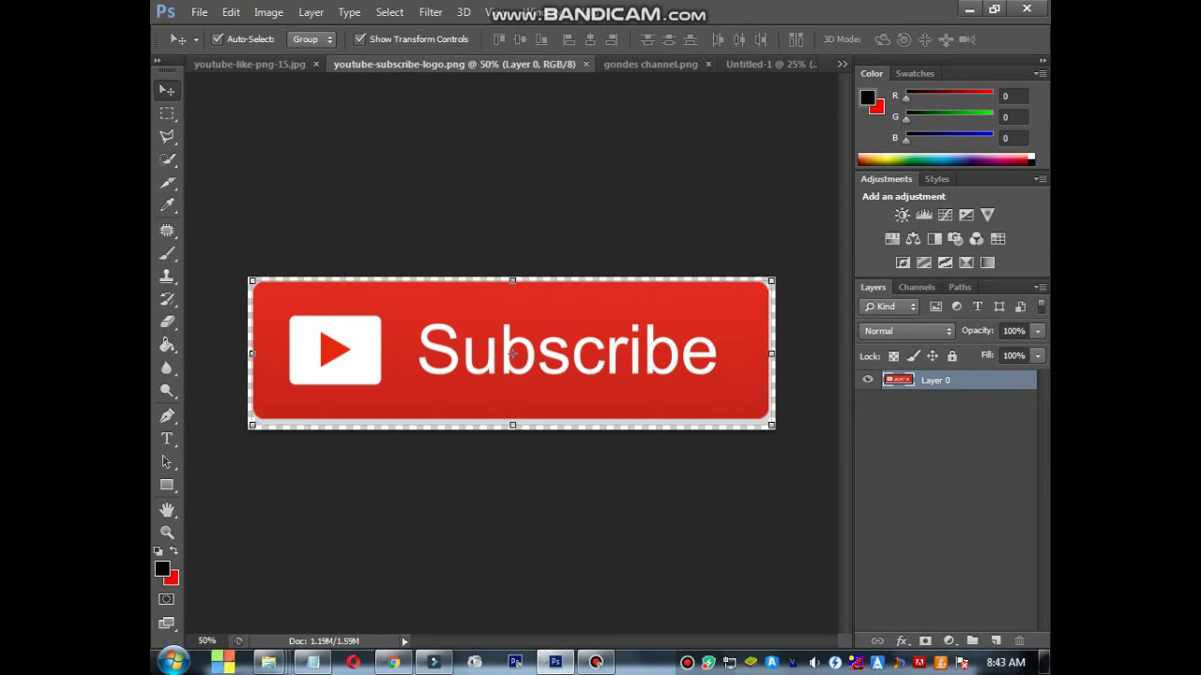
# Step: Copy the Subscribe button into the banner and scale it to about half size
pyautogui.click(167, 112)
pyautogui.moveTo(249, 279); pyautogui.dragTo(775, 428)
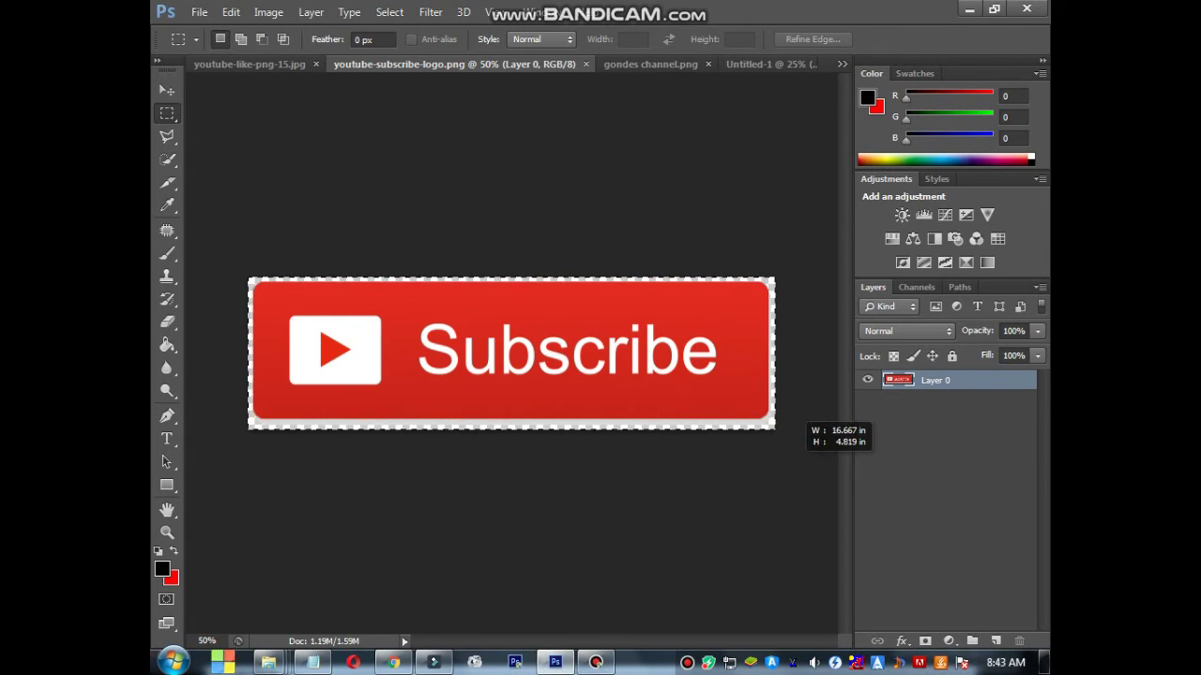
pyautogui.click(769, 64)
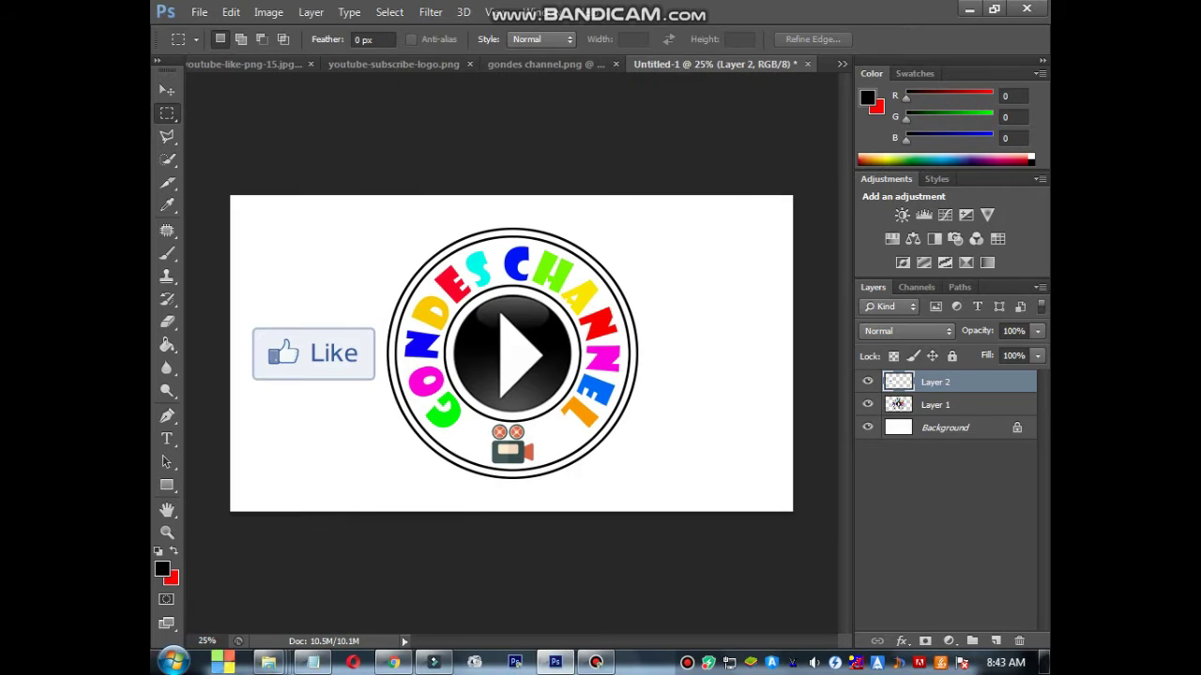
pyautogui.hotkey('ctrl', 'v')
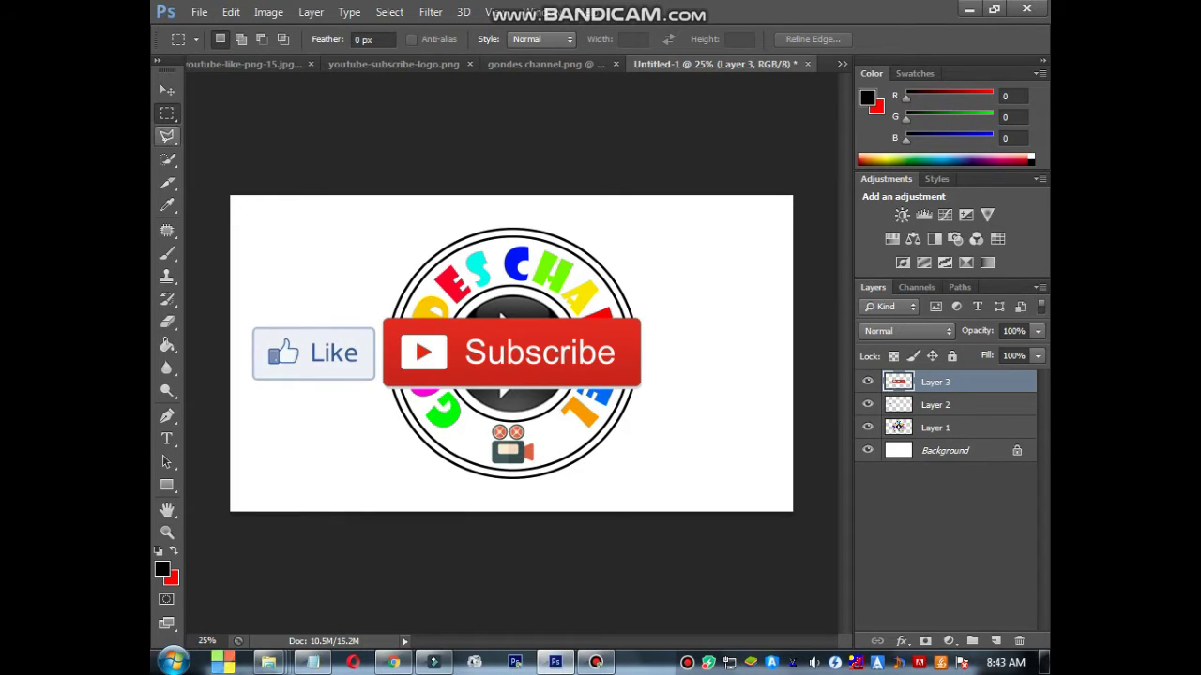
pyautogui.click(167, 90)
pyautogui.moveTo(381, 388)
pyautogui.mouseDown()
pyautogui.moveTo(502, 354)
pyautogui.moveTo(488, 372)
pyautogui.mouseUp()
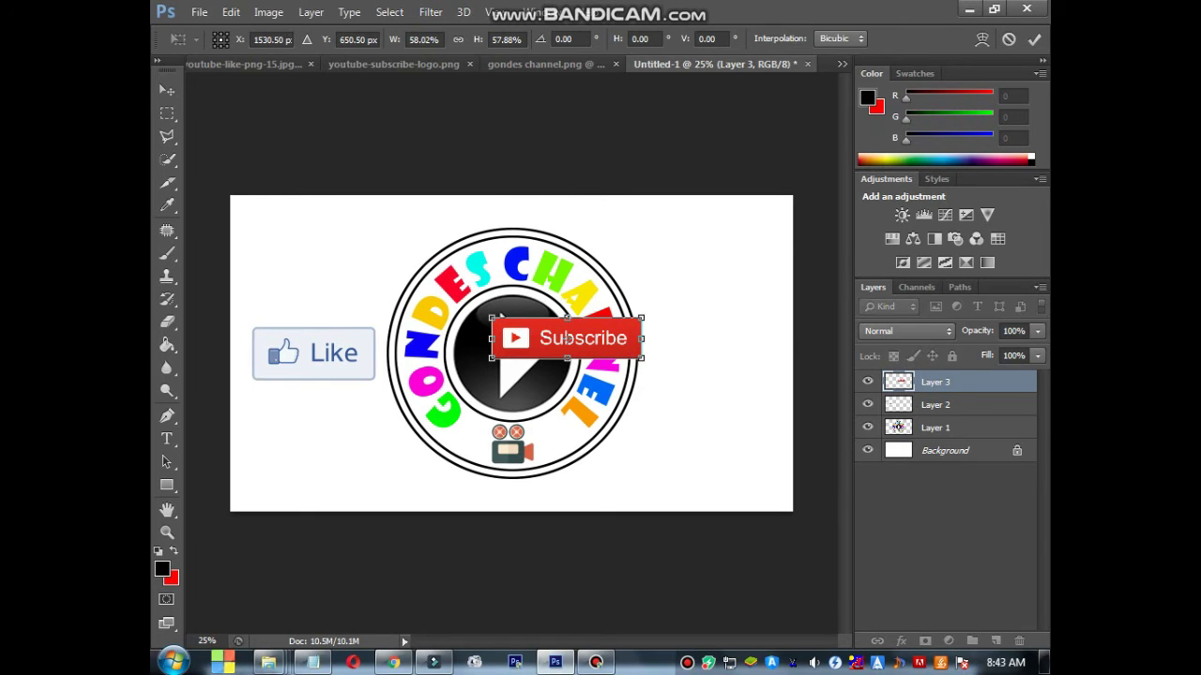
pyautogui.press('Return')
# Step: Move the Subscribe button to the banner's right side, shrink it slightly more, and deselect
pyautogui.moveTo(598, 320); pyautogui.dragTo(713, 352)
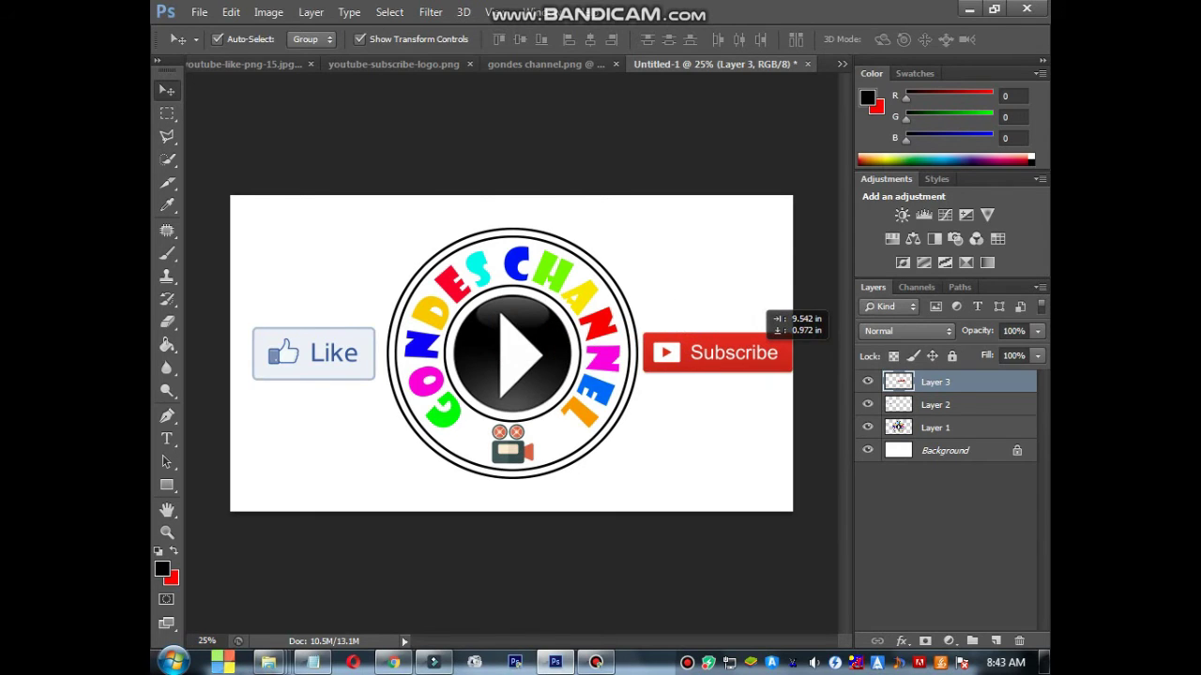
pyautogui.moveTo(788, 375); pyautogui.dragTo(768, 367)
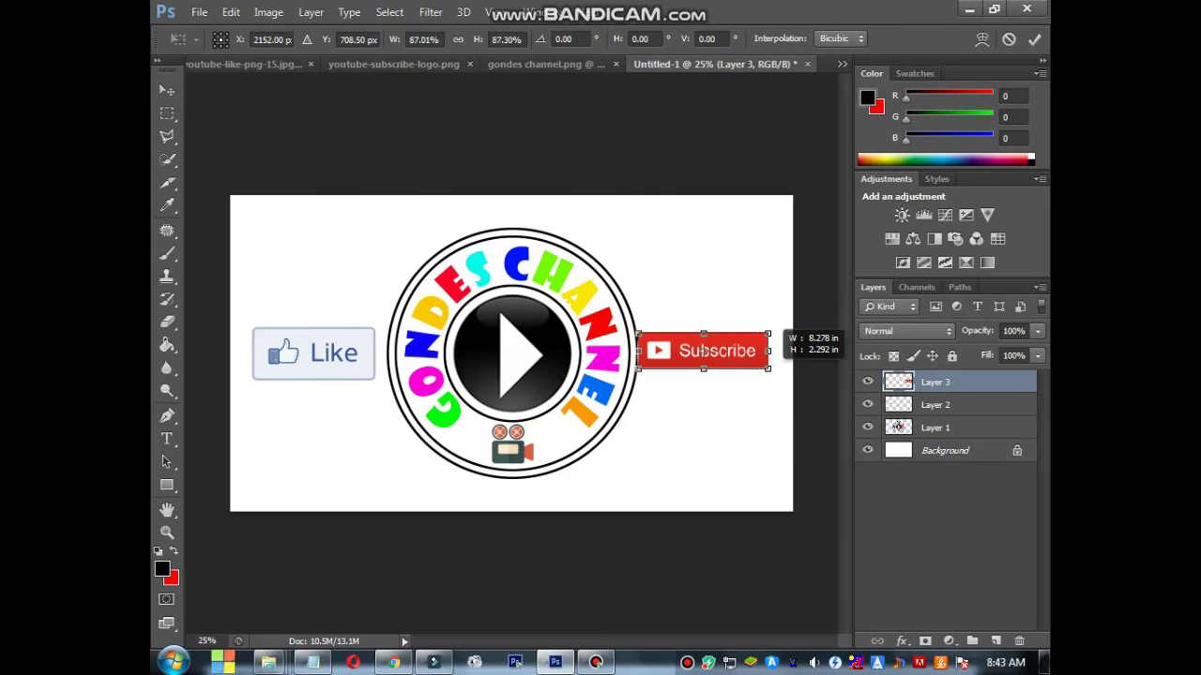
pyautogui.press('Return')
pyautogui.moveTo(702, 350); pyautogui.dragTo(719, 352)
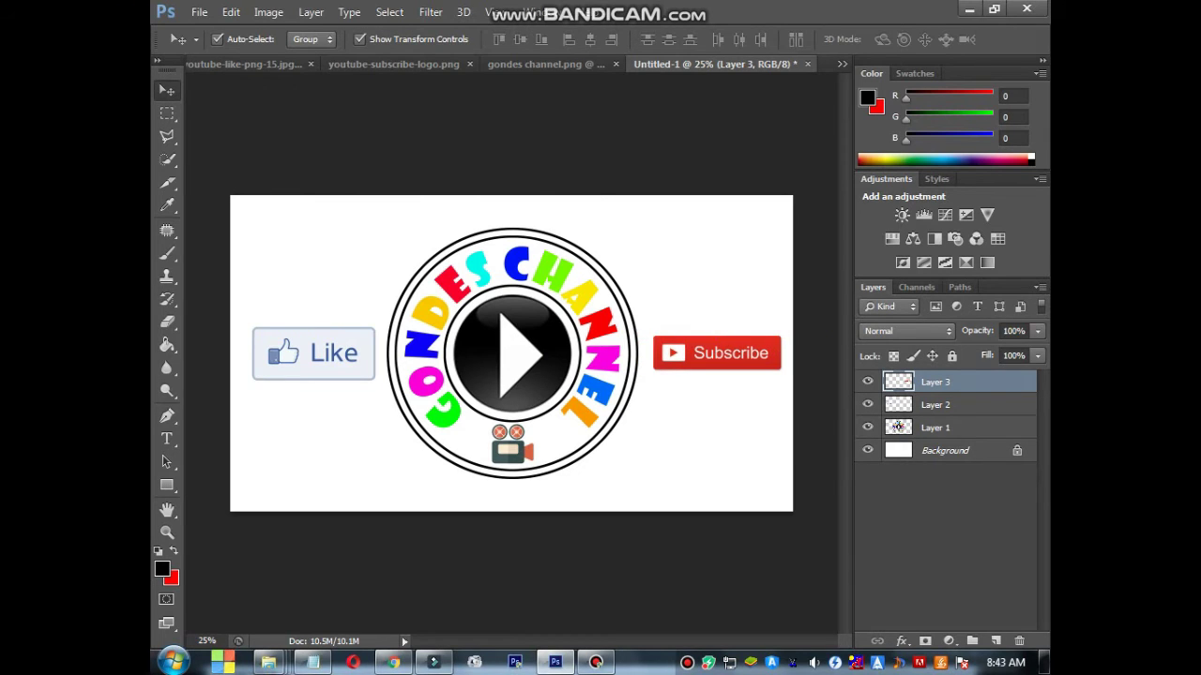
pyautogui.click(816, 562)
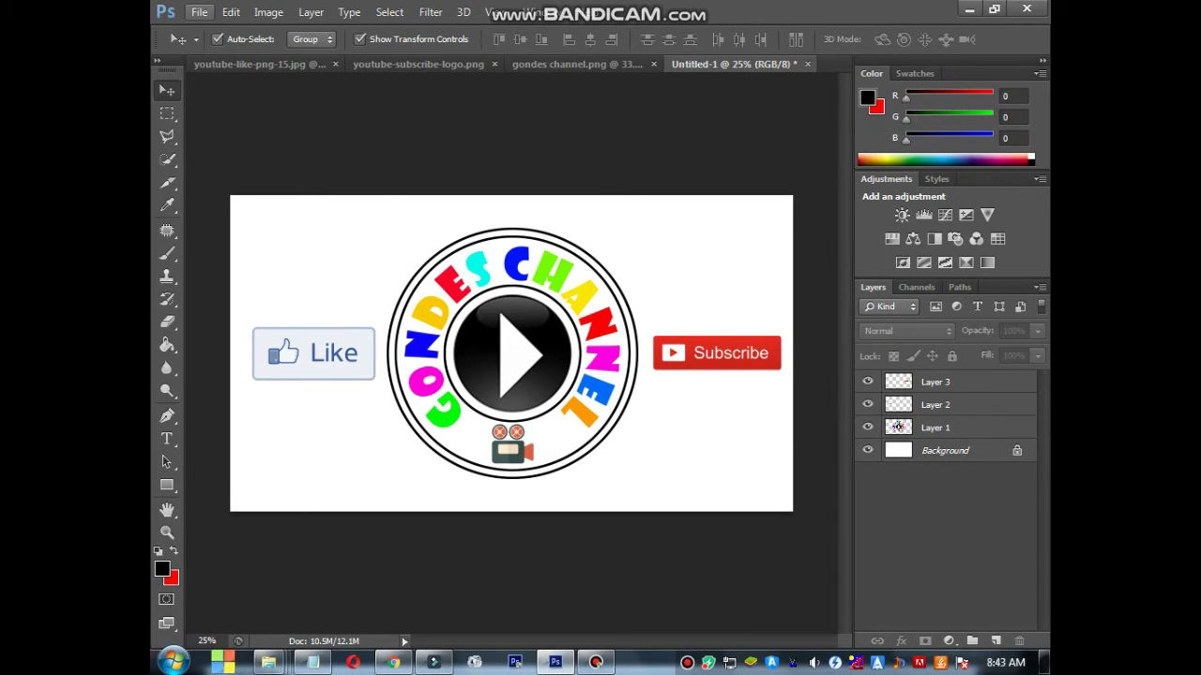
# Step: Save the banner as a JPEG named 'contoh' at Medium quality
pyautogui.click(199, 12)
pyautogui.click(225, 223)
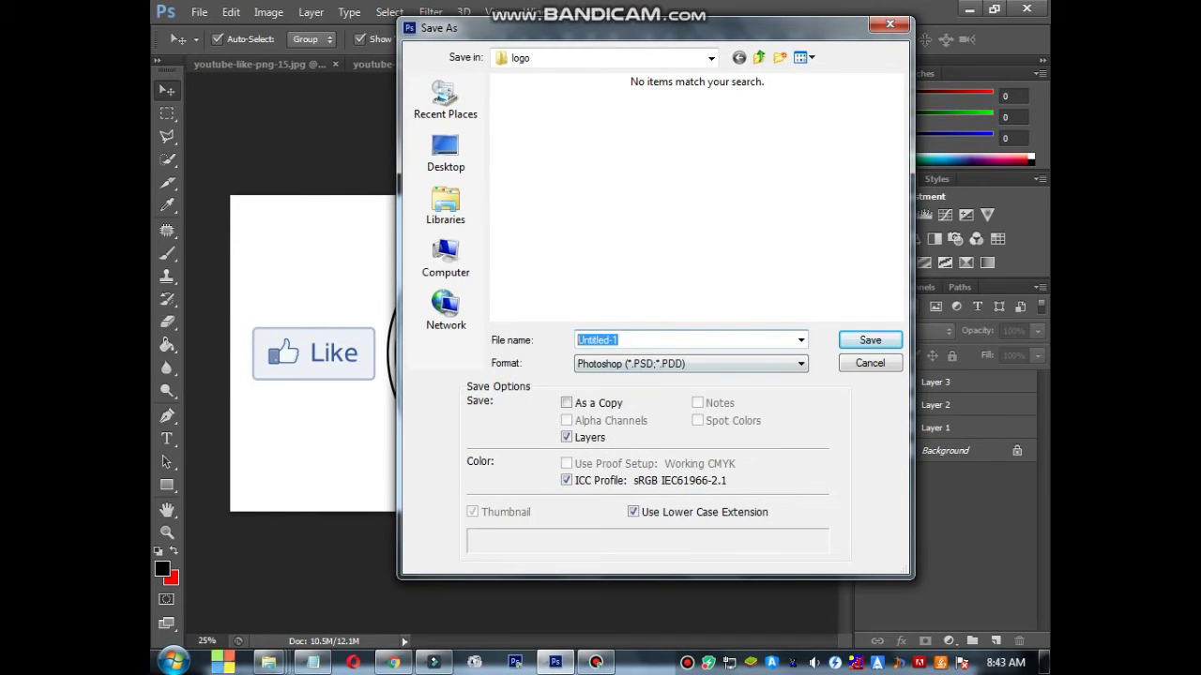
pyautogui.click(690, 363)
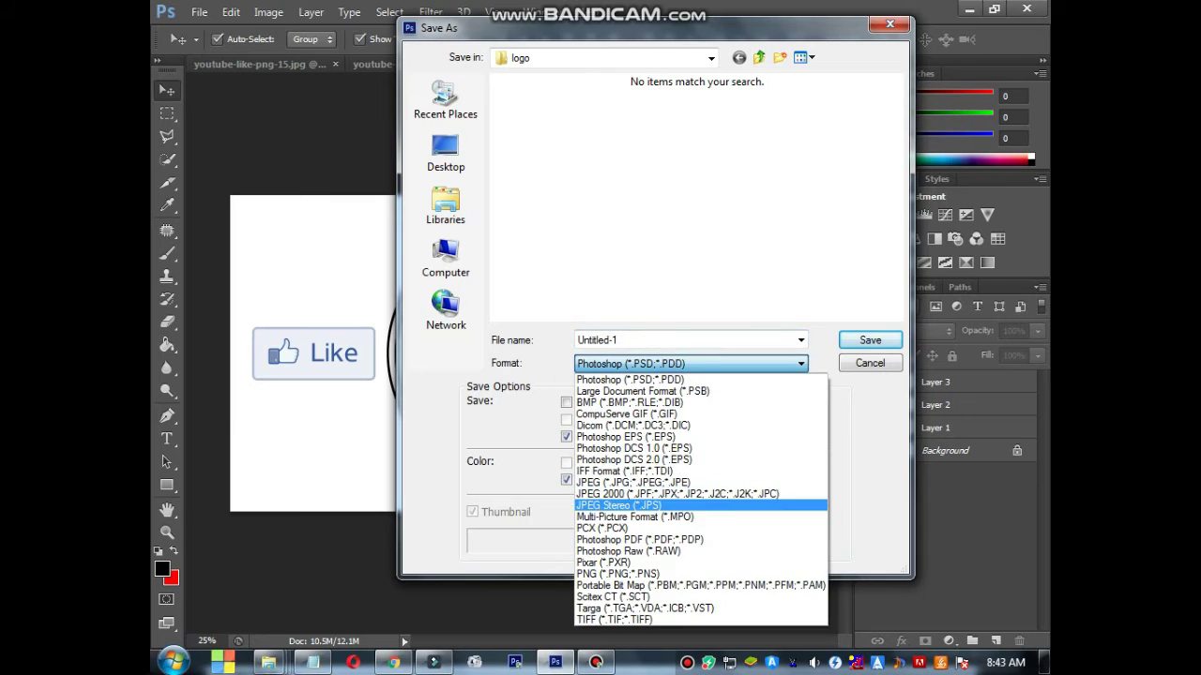
pyautogui.click(638, 483)
pyautogui.hotkey('shift', 'Tab')
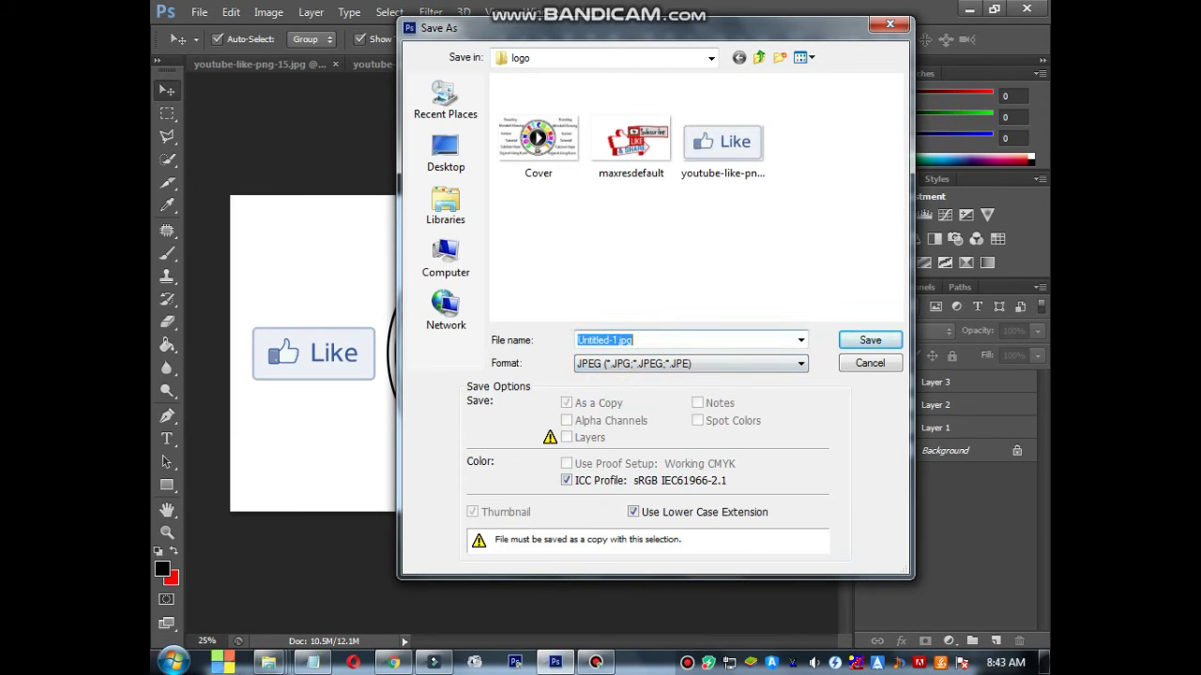
pyautogui.write('cont')
pyautogui.write('oh')
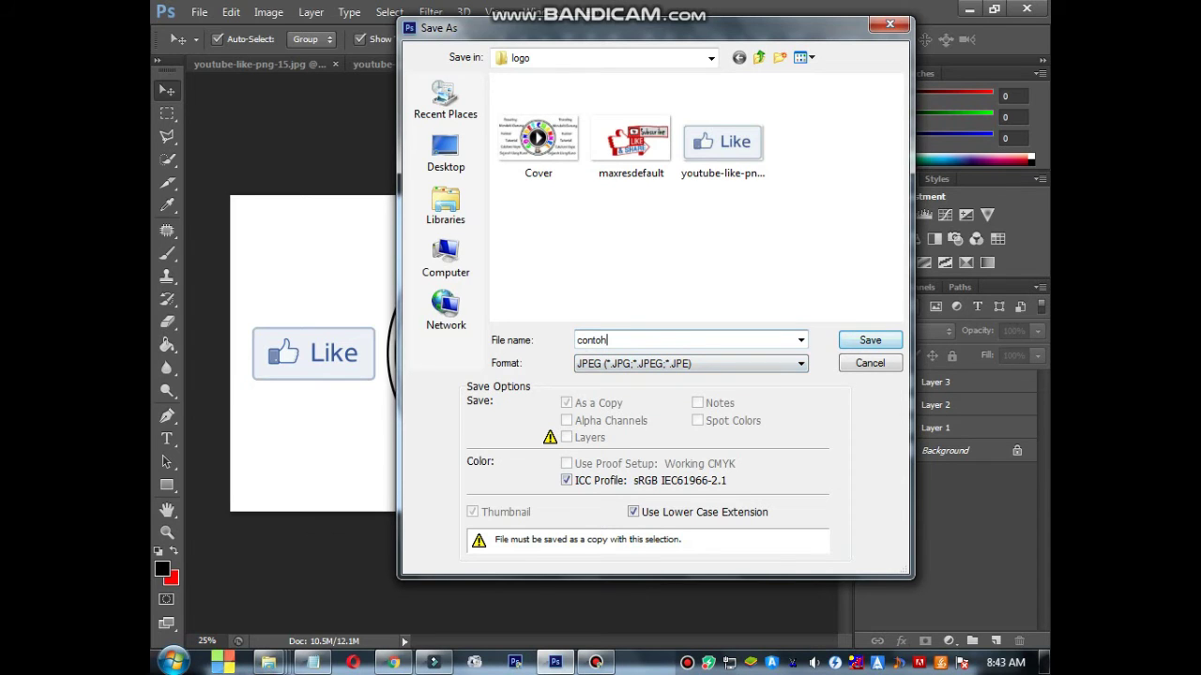
pyautogui.press('Return')
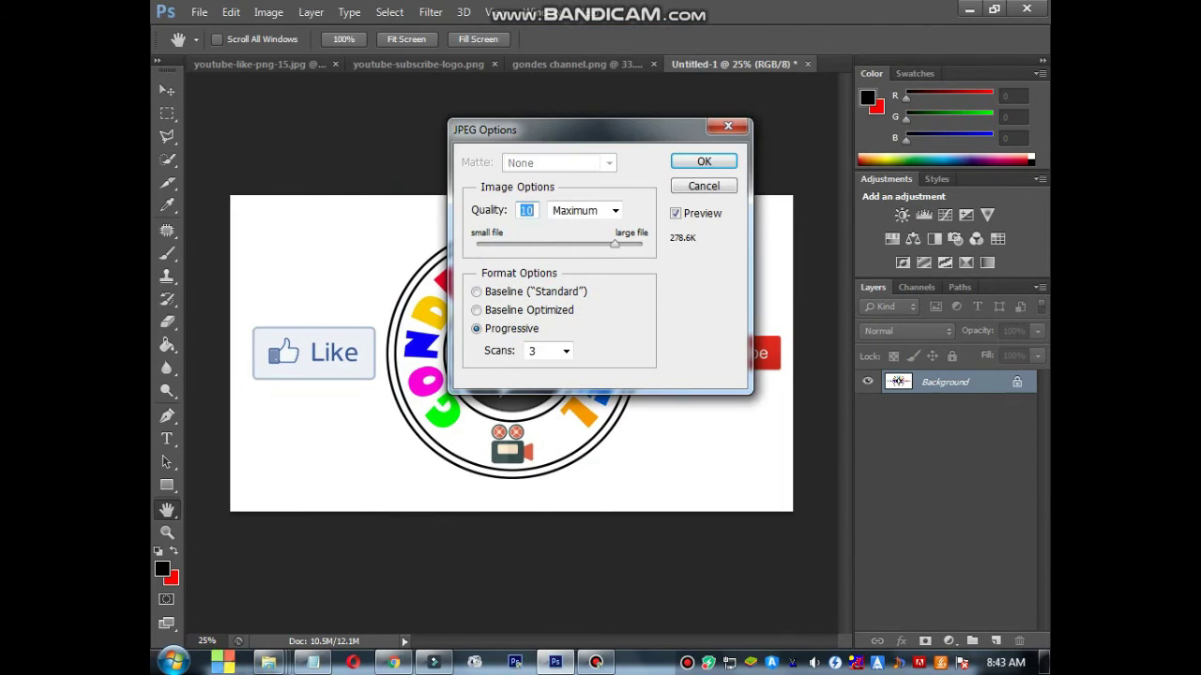
pyautogui.press('Down')
pyautogui.press('Down')
pyautogui.press('Down')
pyautogui.press('Down')
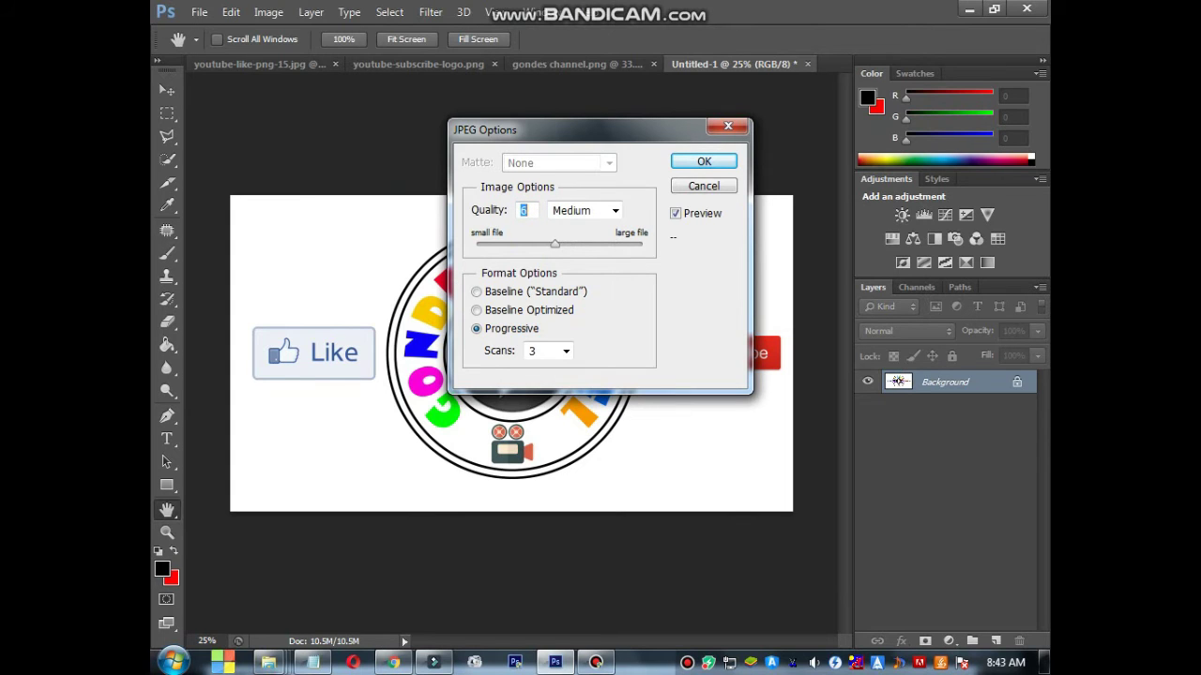
pyautogui.press('Down')
pyautogui.press('Return')
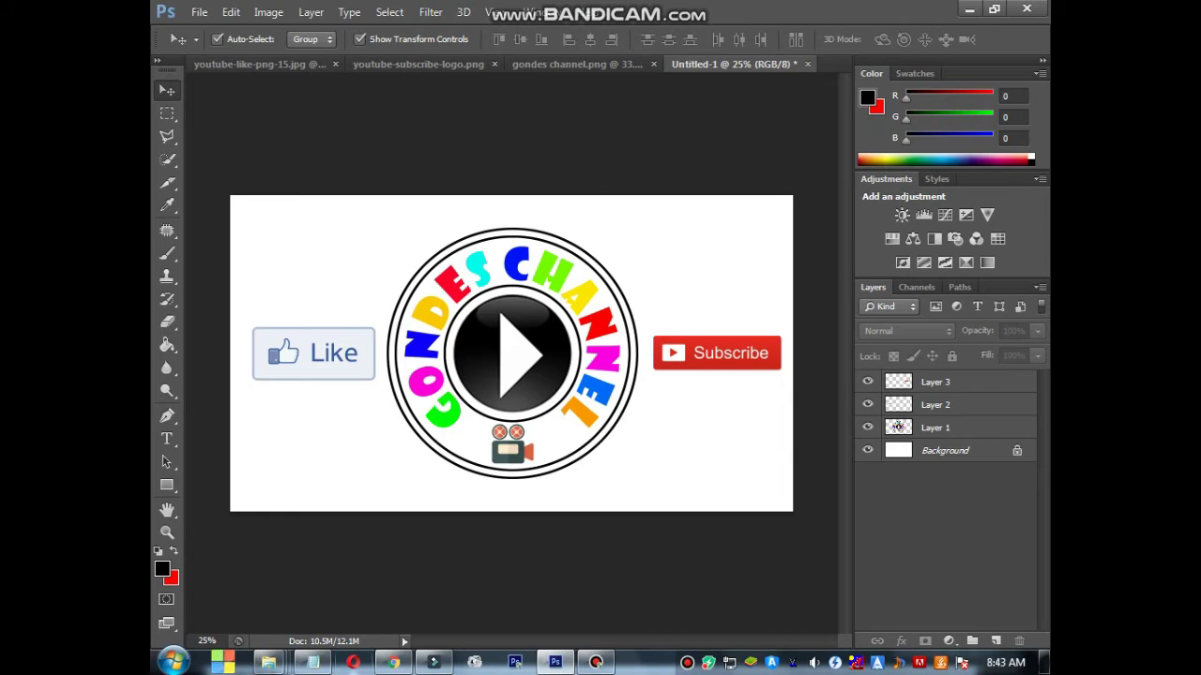
# Step: Upload contoh as the YouTube channel header image and save it
pyautogui.click(394, 662)
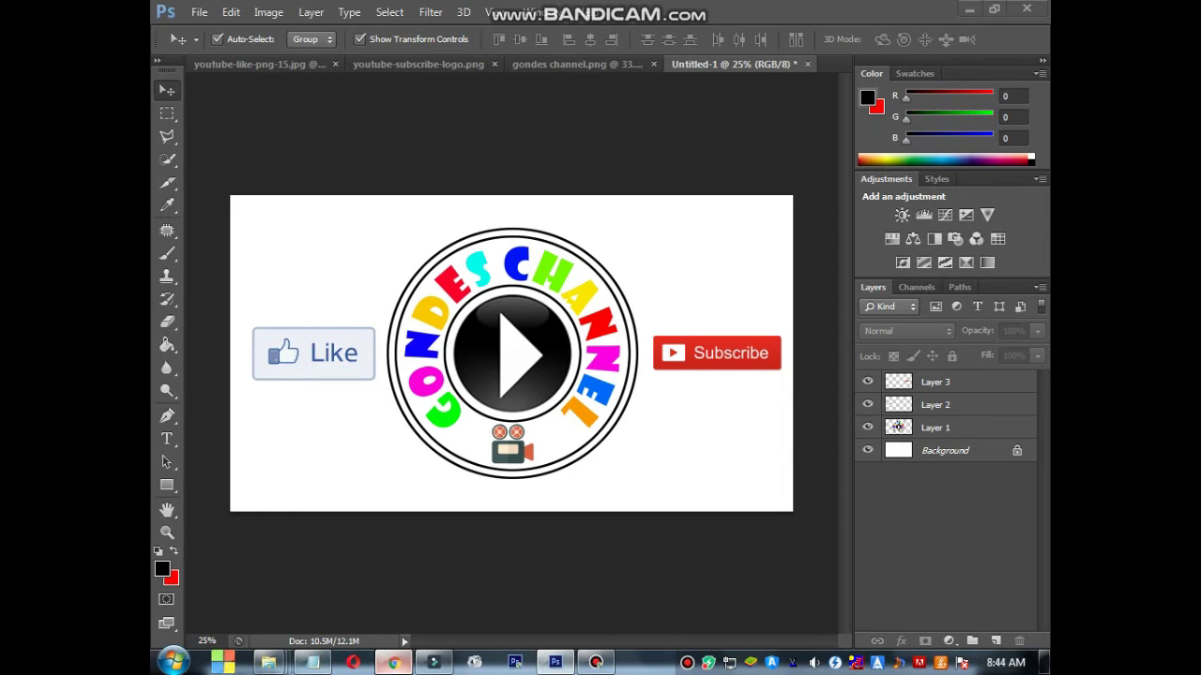
pyautogui.click(593, 376)
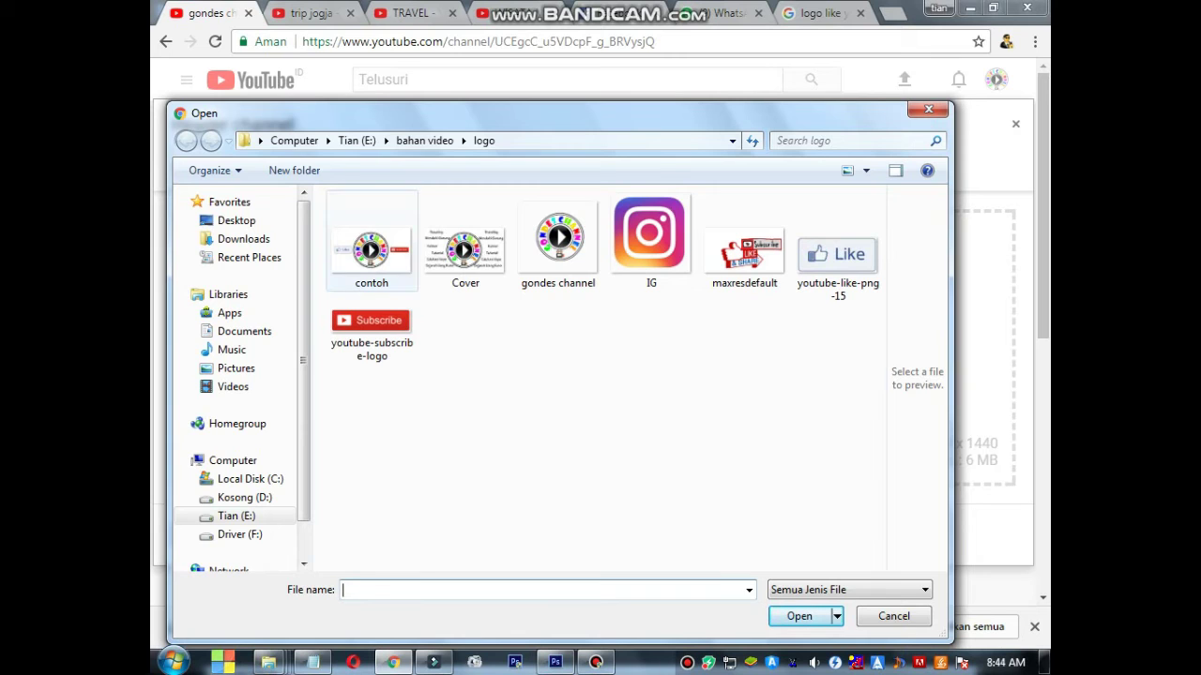
pyautogui.click(371, 246)
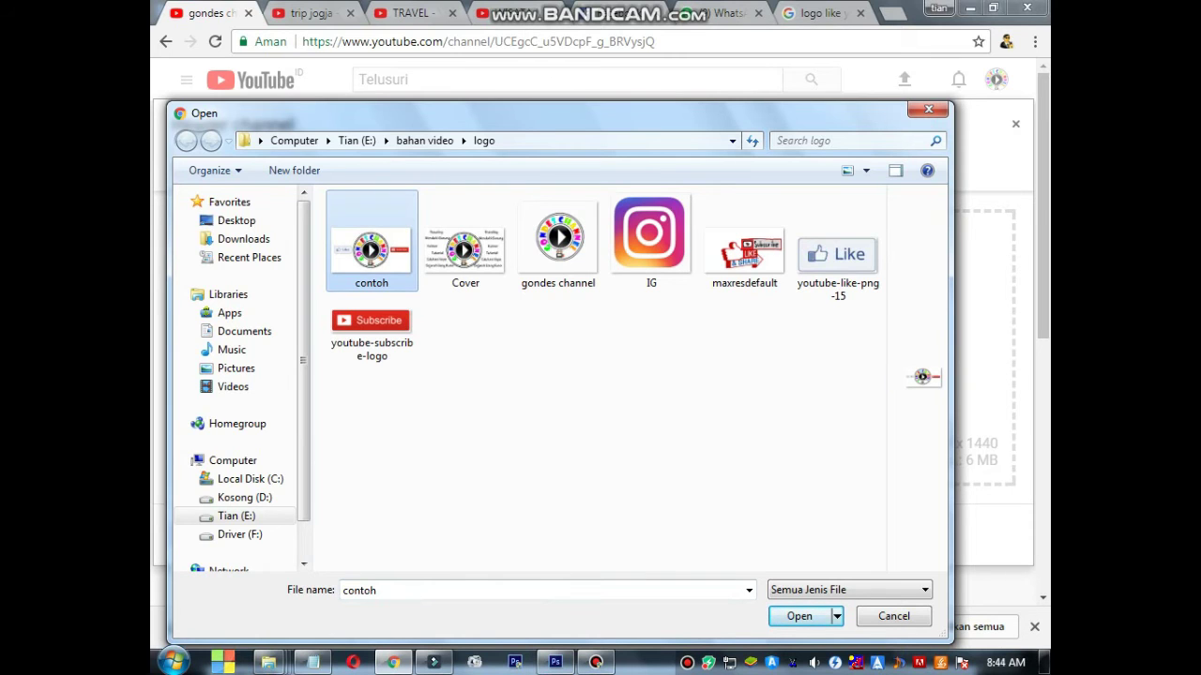
pyautogui.press('Return')
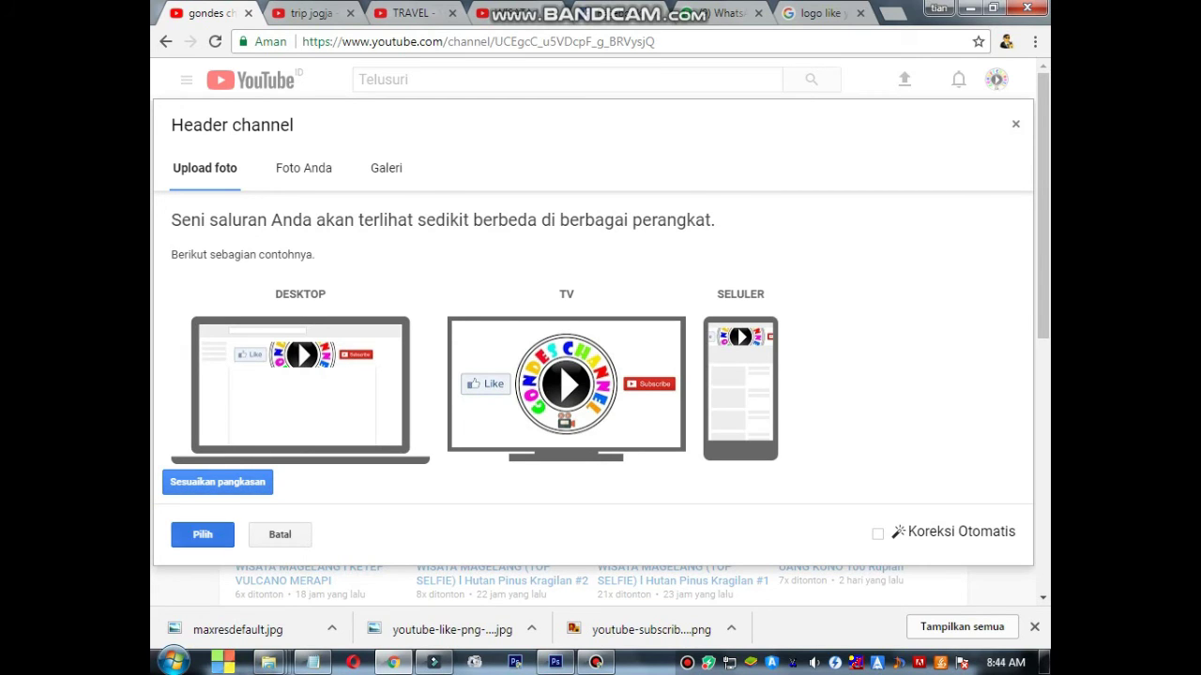
pyautogui.click(203, 534)
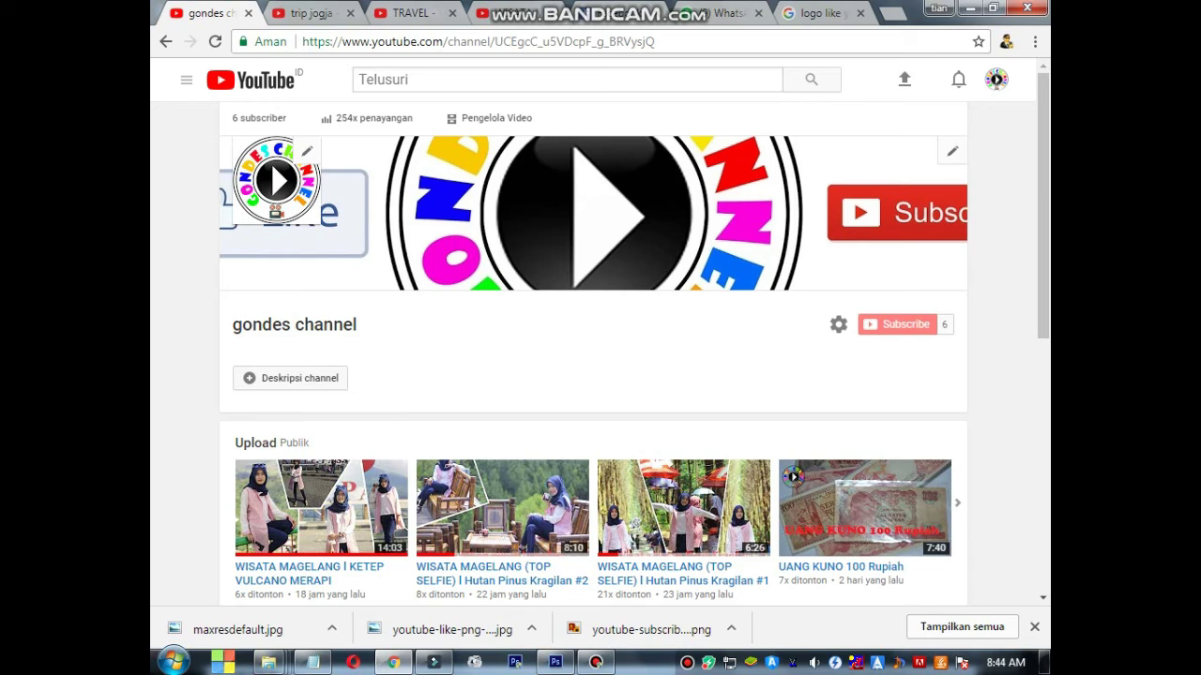
pyautogui.click(313, 662)
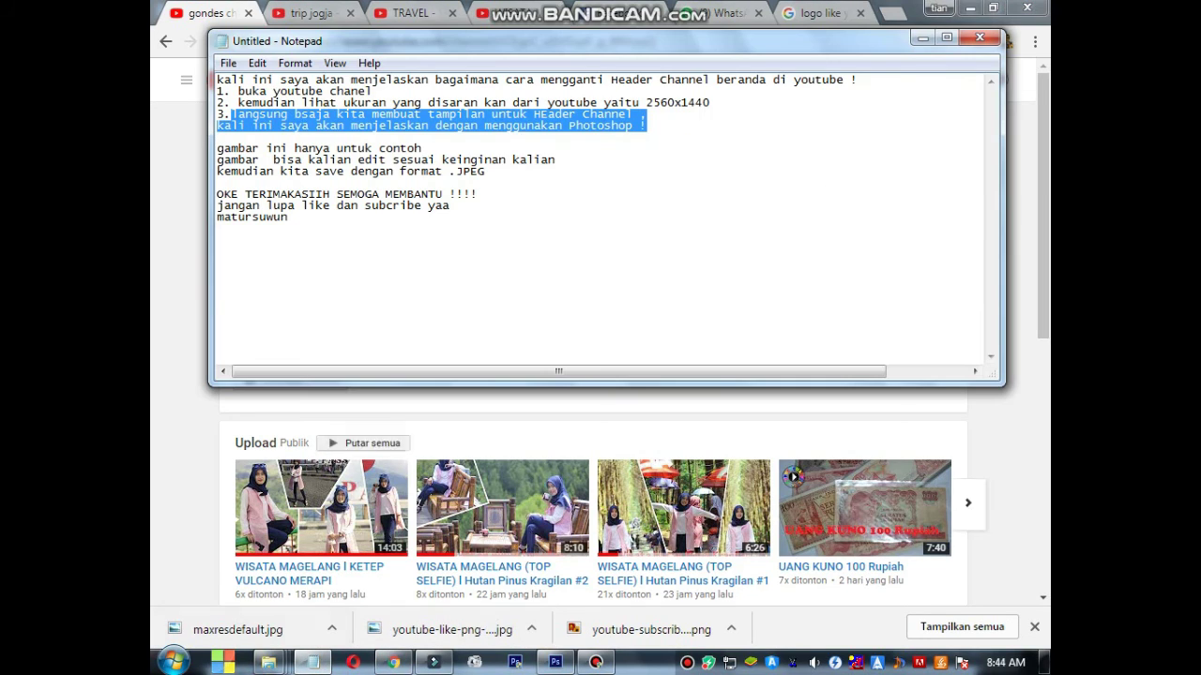
# Step: Read the remaining note lines, from the example-image note to the closing thanks, then minimize Notepad
pyautogui.moveTo(217, 149); pyautogui.dragTo(417, 148)
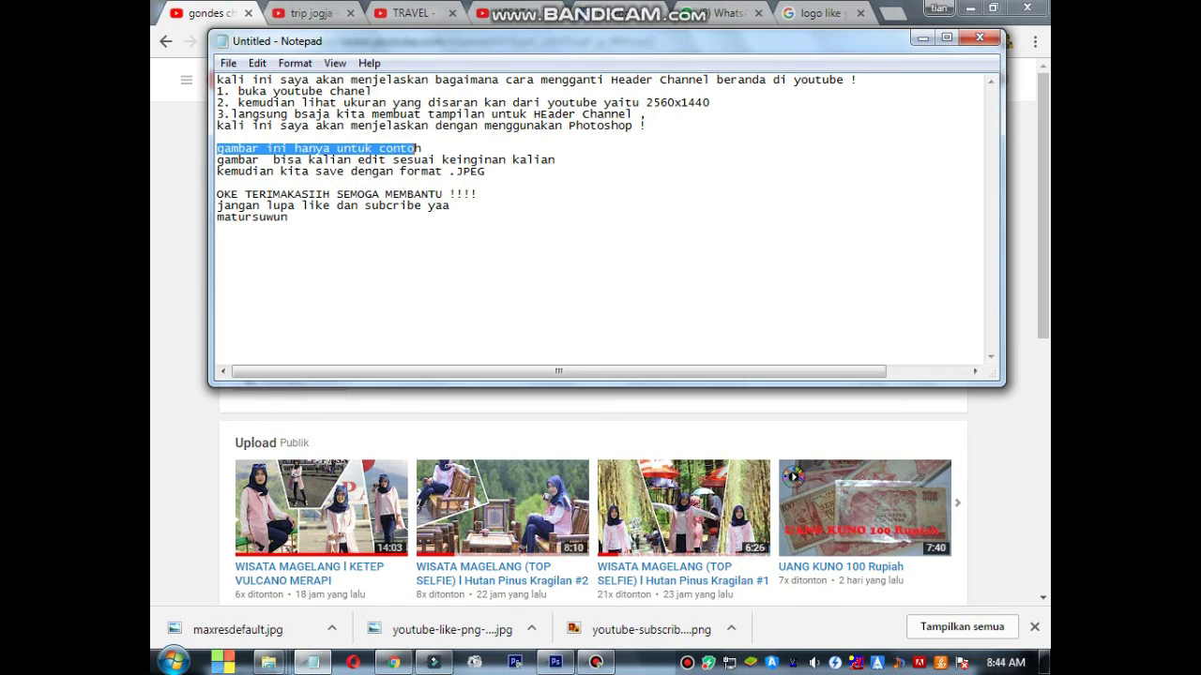
pyautogui.moveTo(217, 160); pyautogui.dragTo(555, 159)
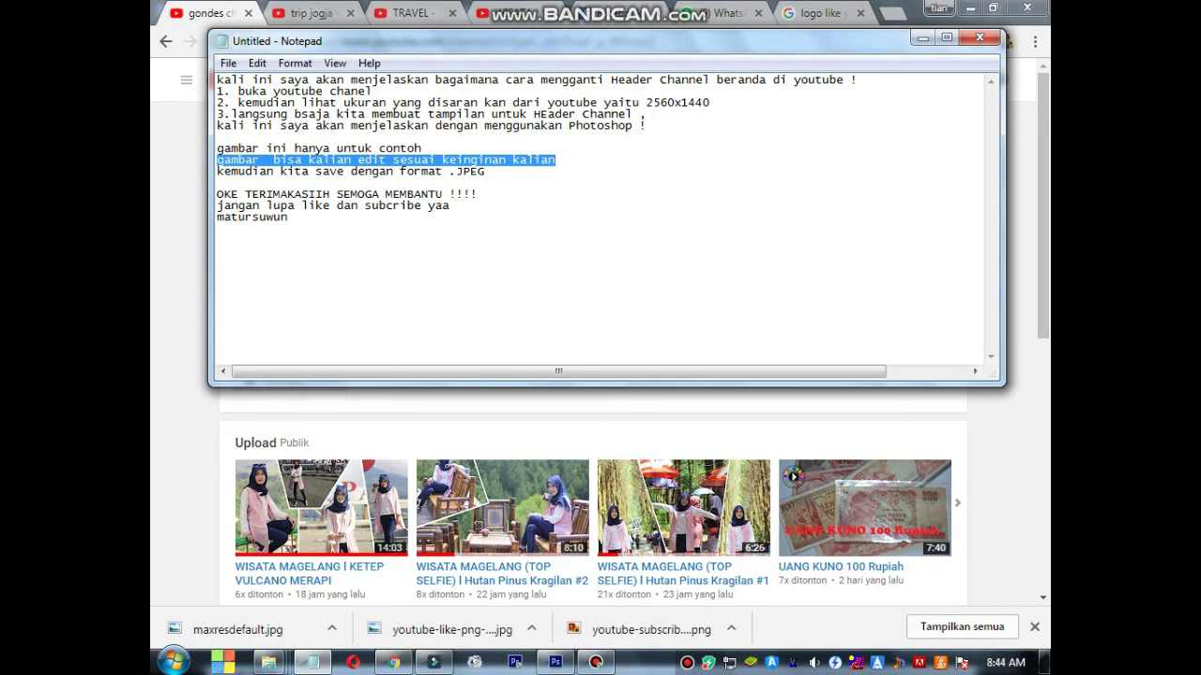
pyautogui.moveTo(216, 171); pyautogui.dragTo(484, 170)
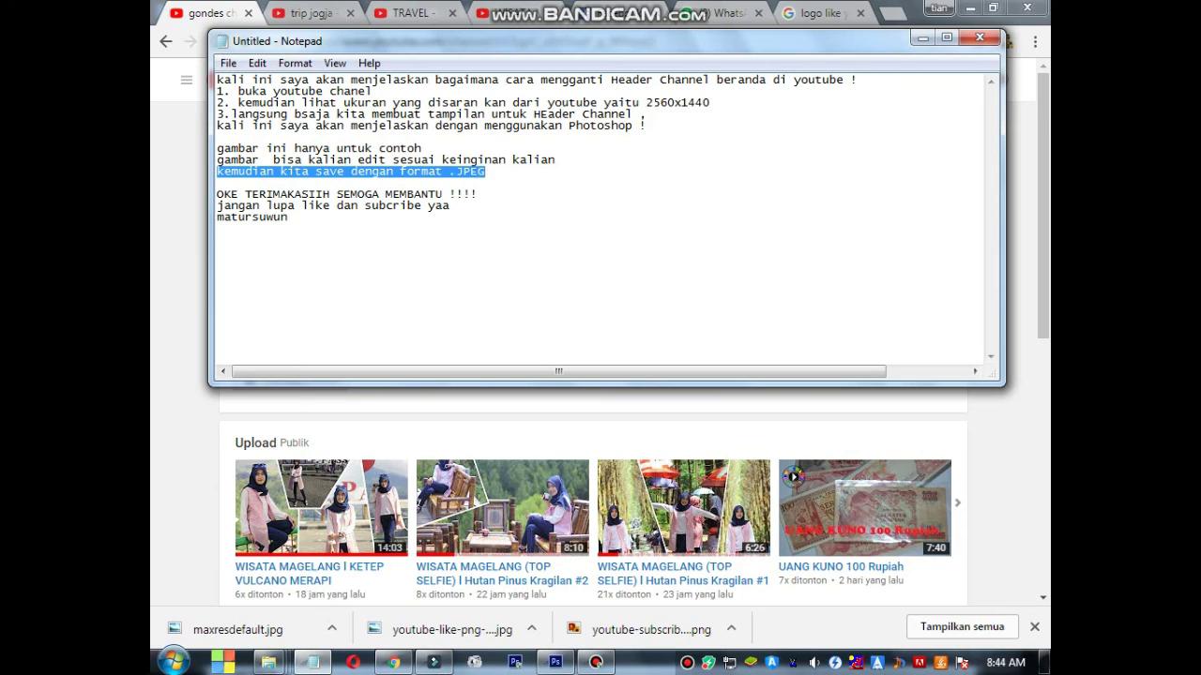
pyautogui.moveTo(216, 193); pyautogui.dragTo(479, 193)
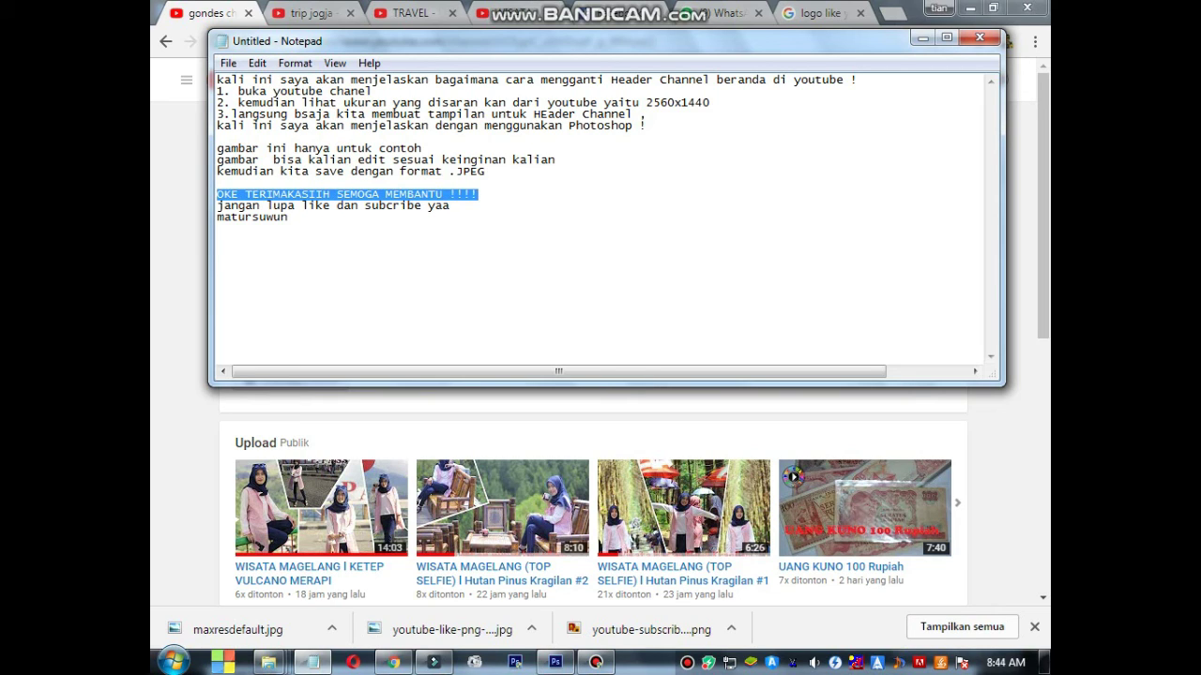
pyautogui.moveTo(217, 204); pyautogui.dragTo(456, 204)
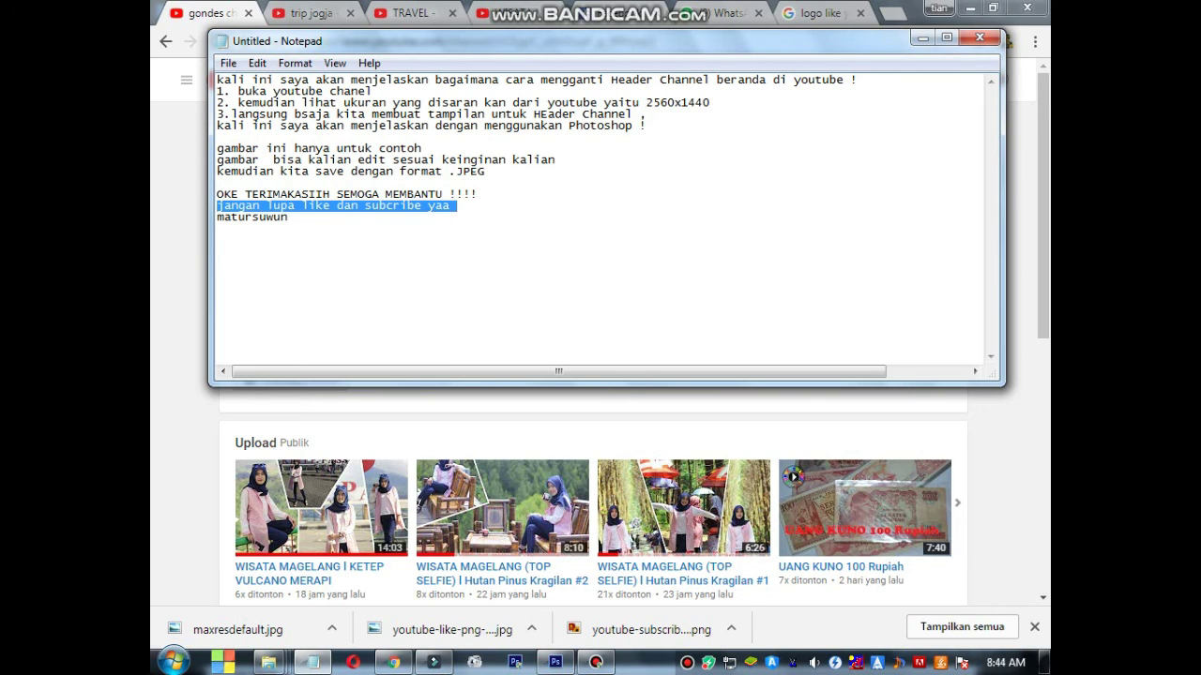
pyautogui.moveTo(217, 217); pyautogui.dragTo(288, 217)
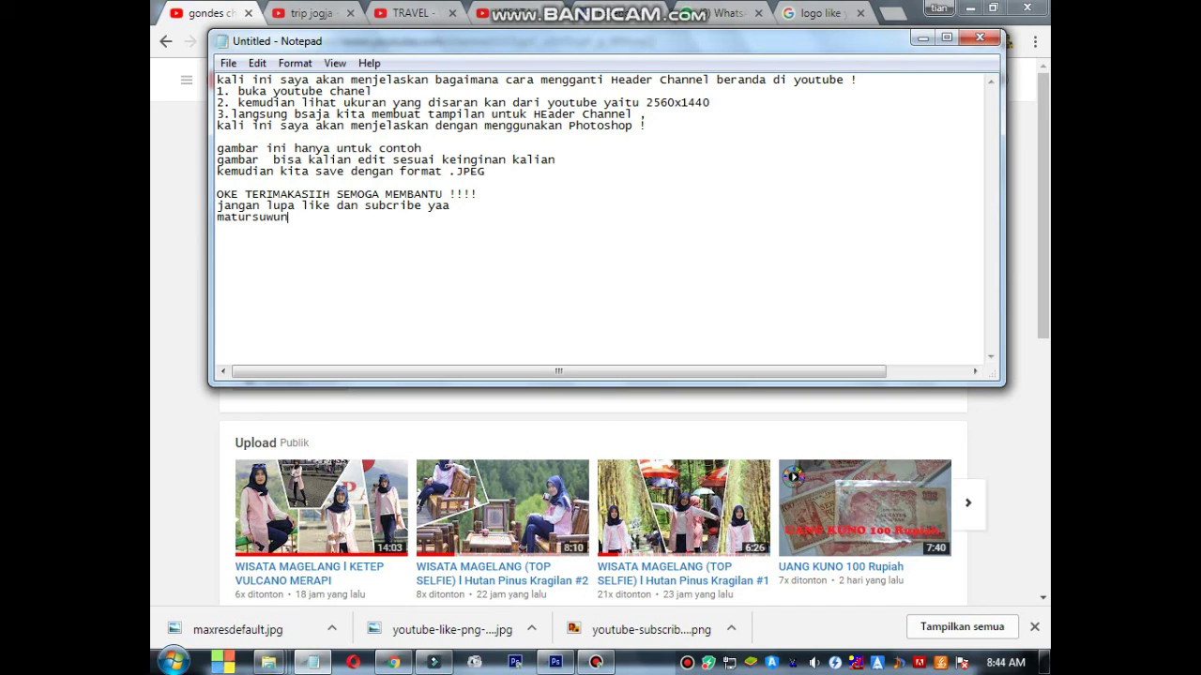
pyautogui.click(394, 662)
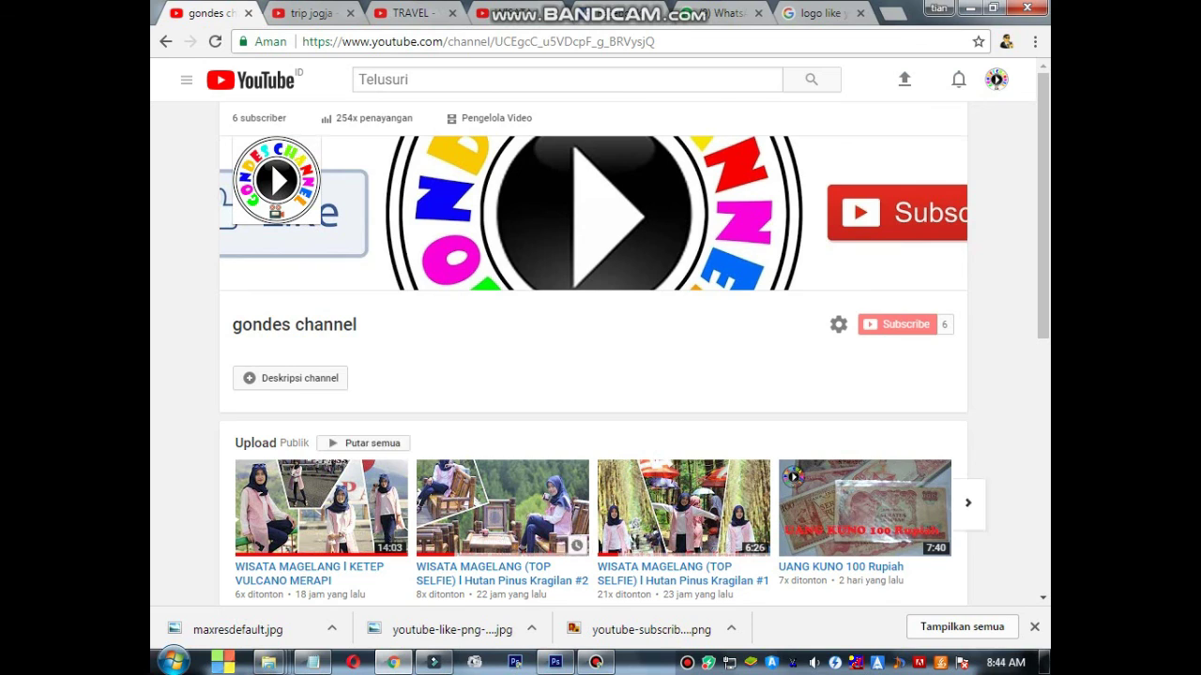